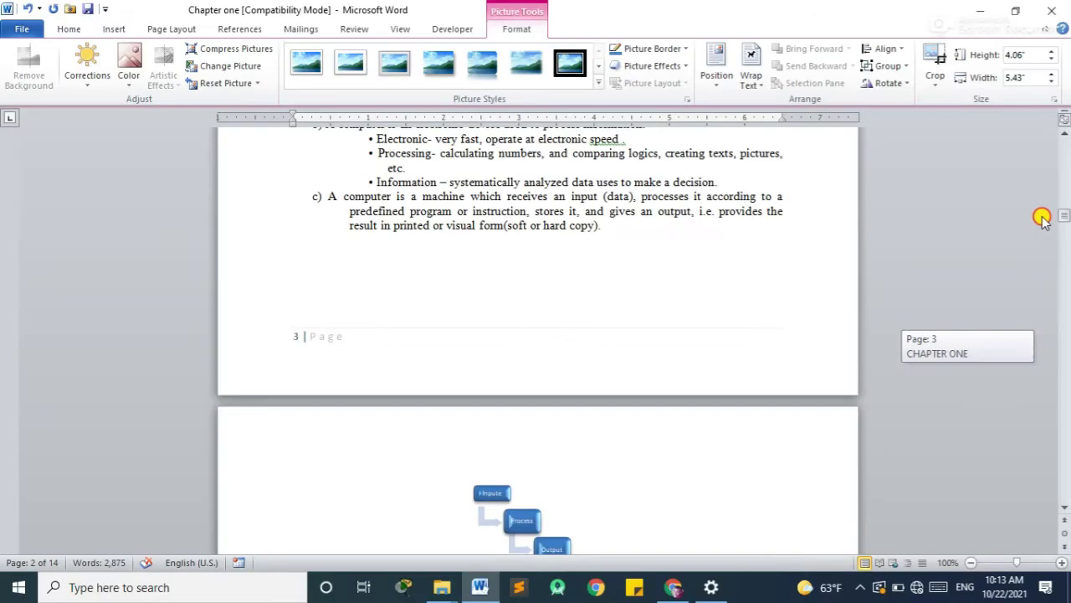
Step: Insert a large blank gap after the mainframe paragraph ending "per second." on page 12
drag(1063, 215, 1067, 431)
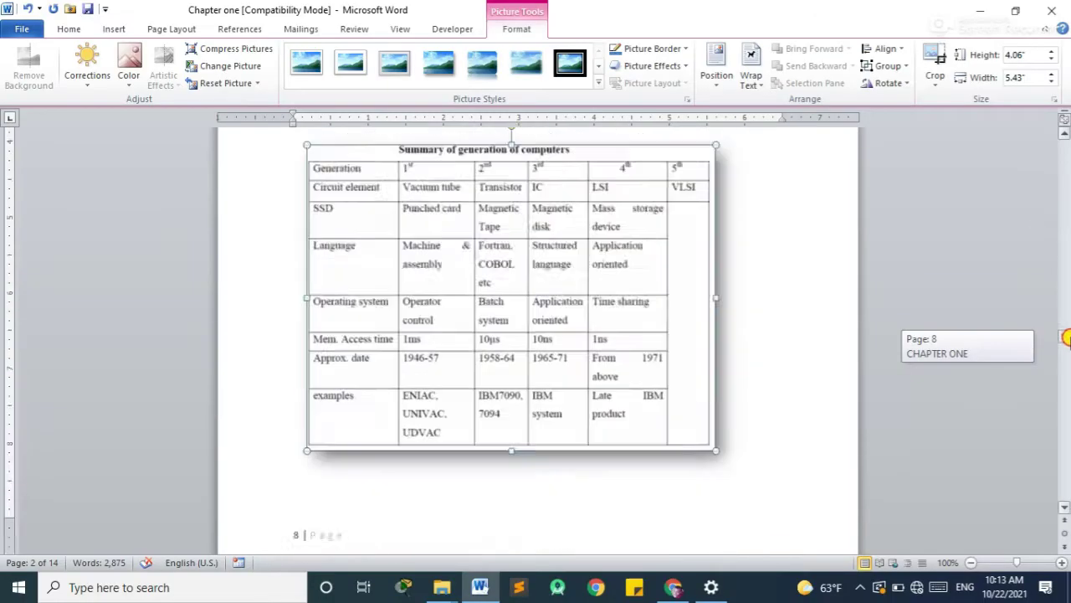
scroll(820, 478, down, 8)
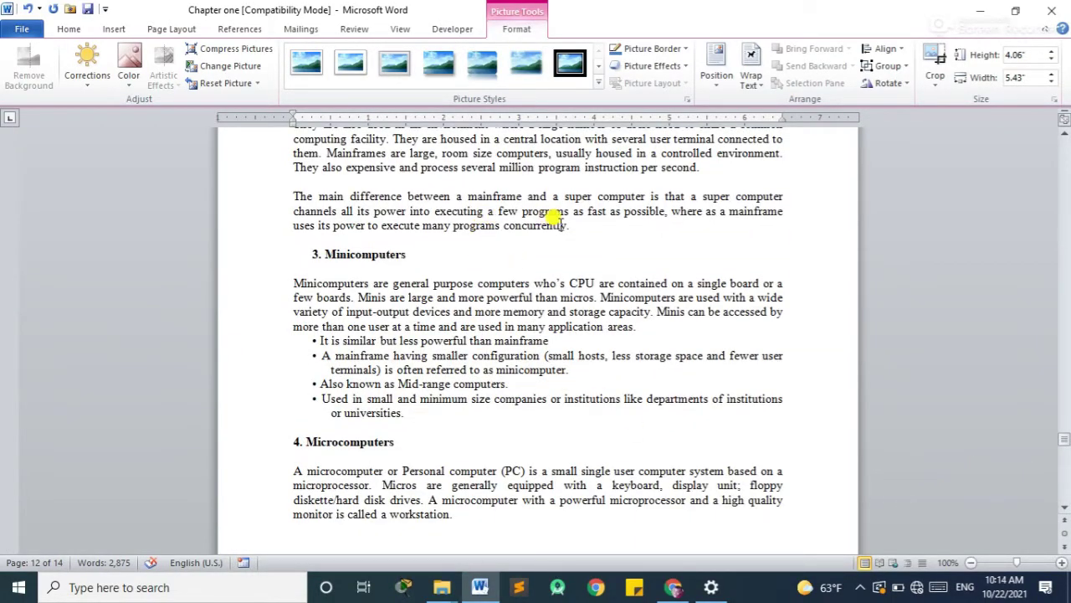
click(717, 170)
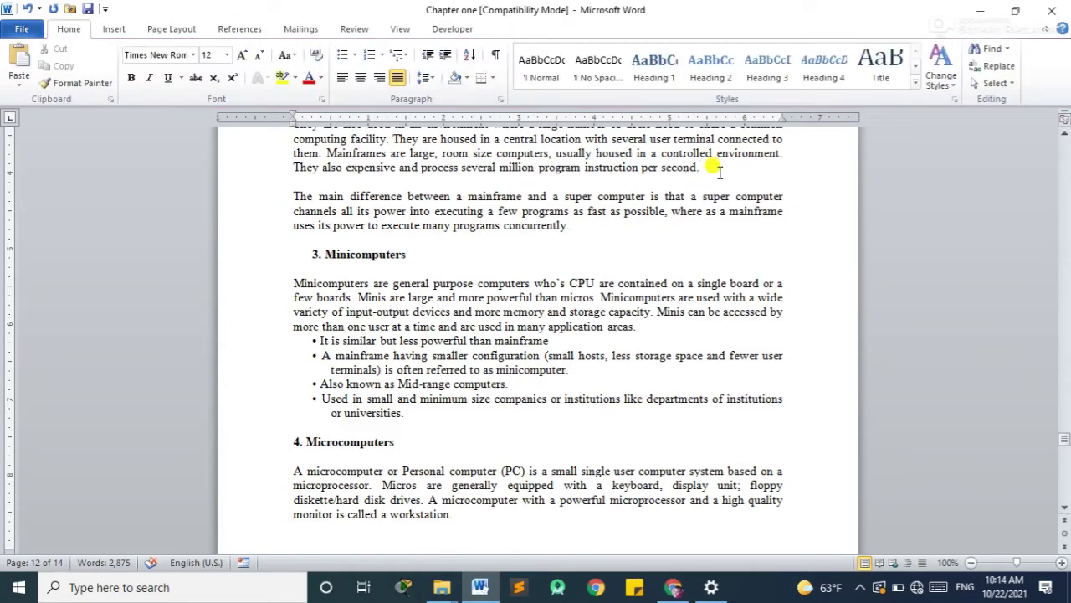
key(Return)
key(Return)
key(Return)
key(Return)
key(Return)
key(Return)
key(Return)
key(Return)
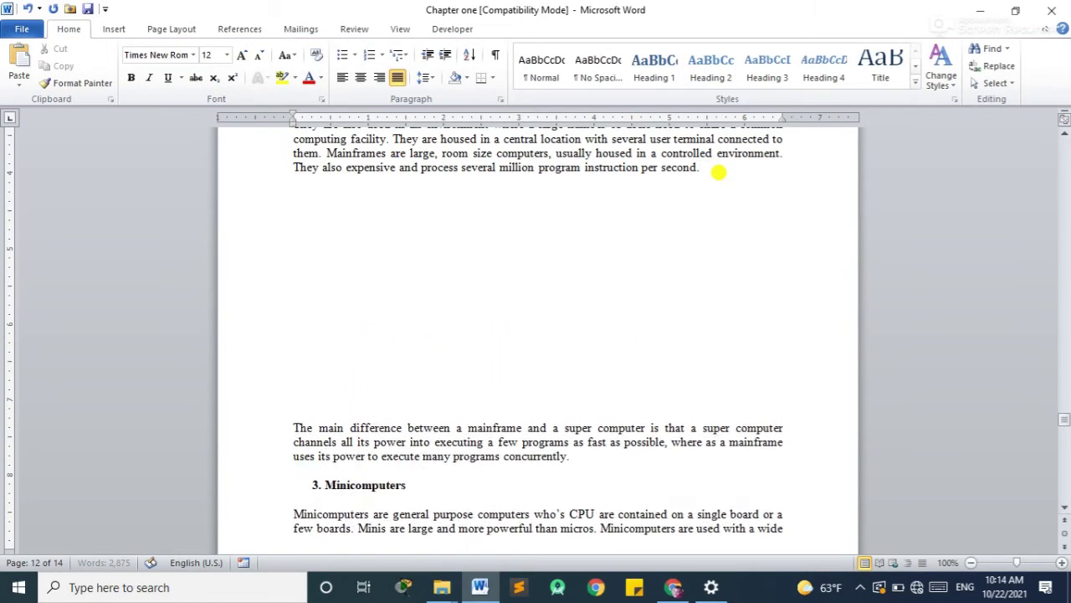
click(397, 276)
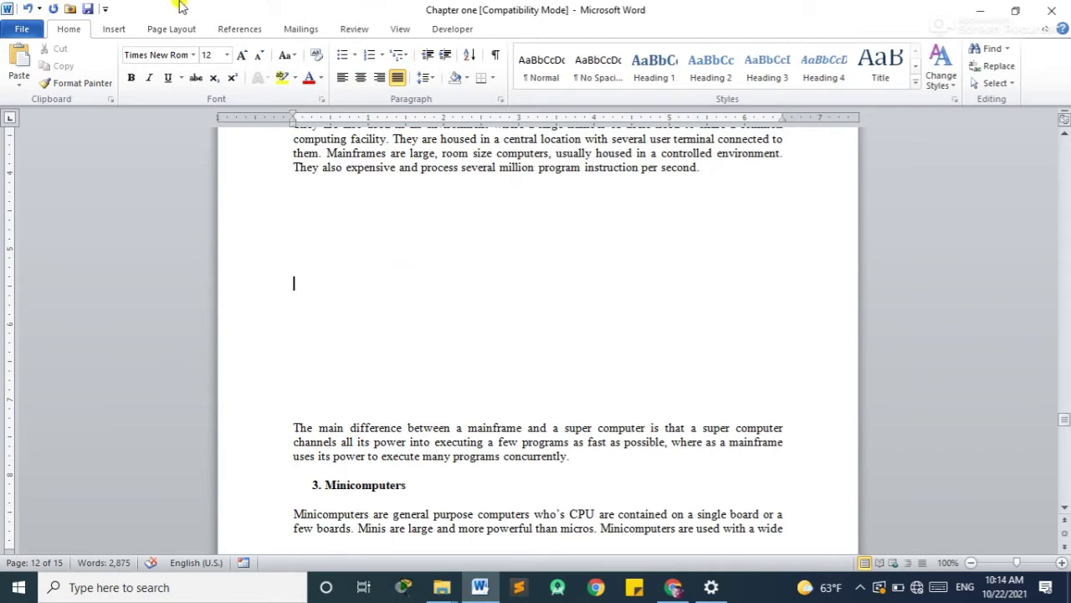
click(159, 34)
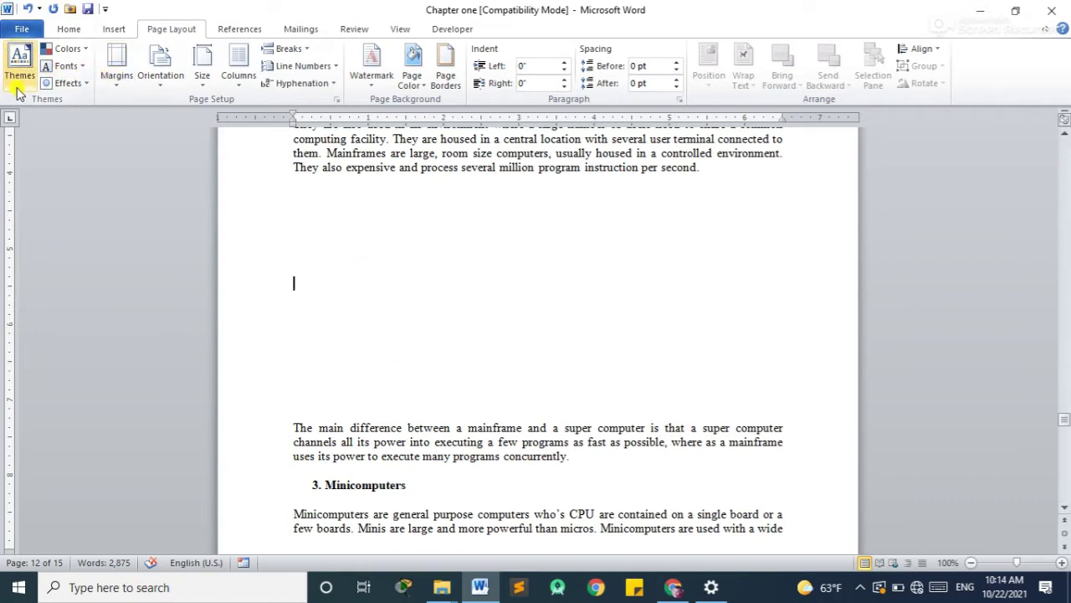
click(67, 83)
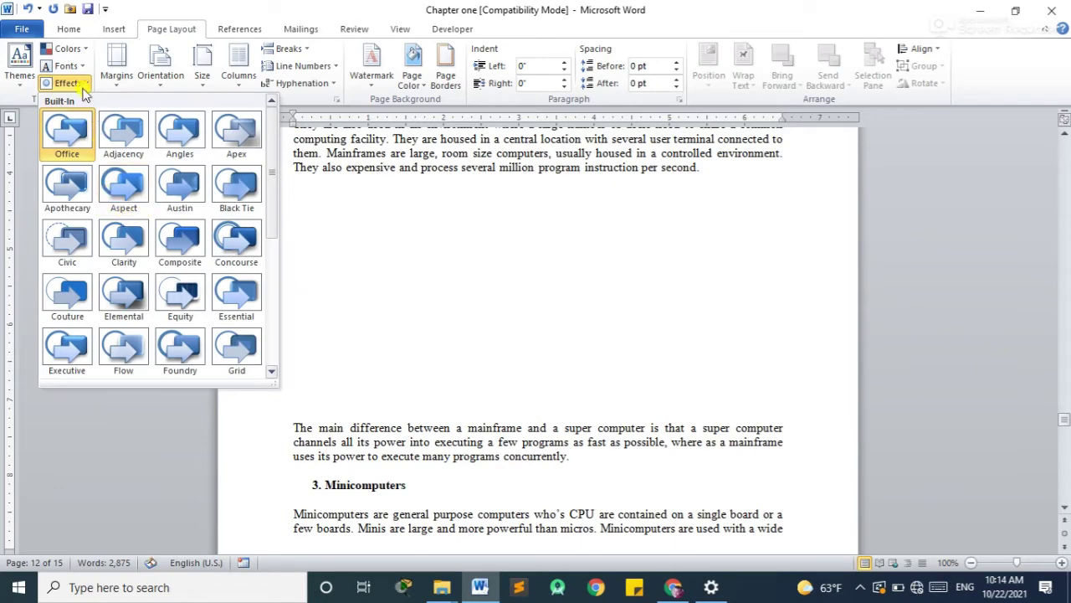
click(75, 49)
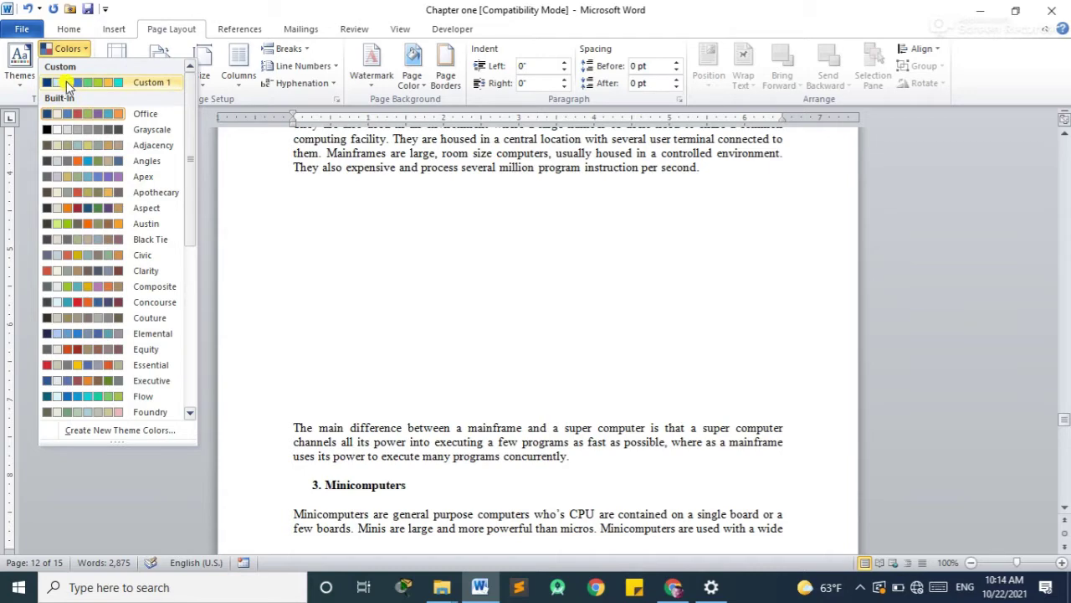
click(69, 84)
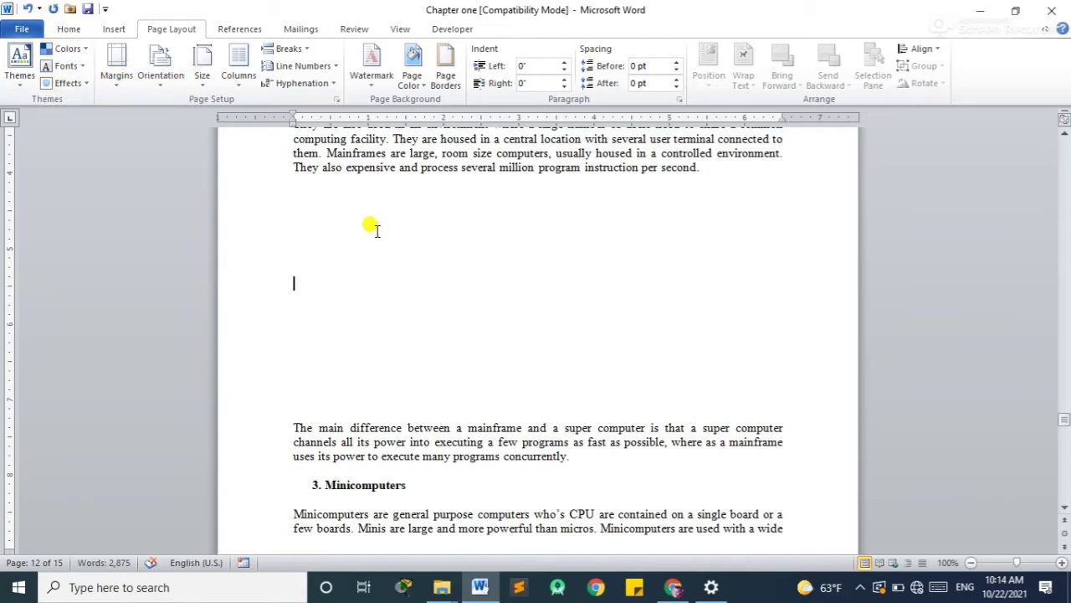
click(68, 29)
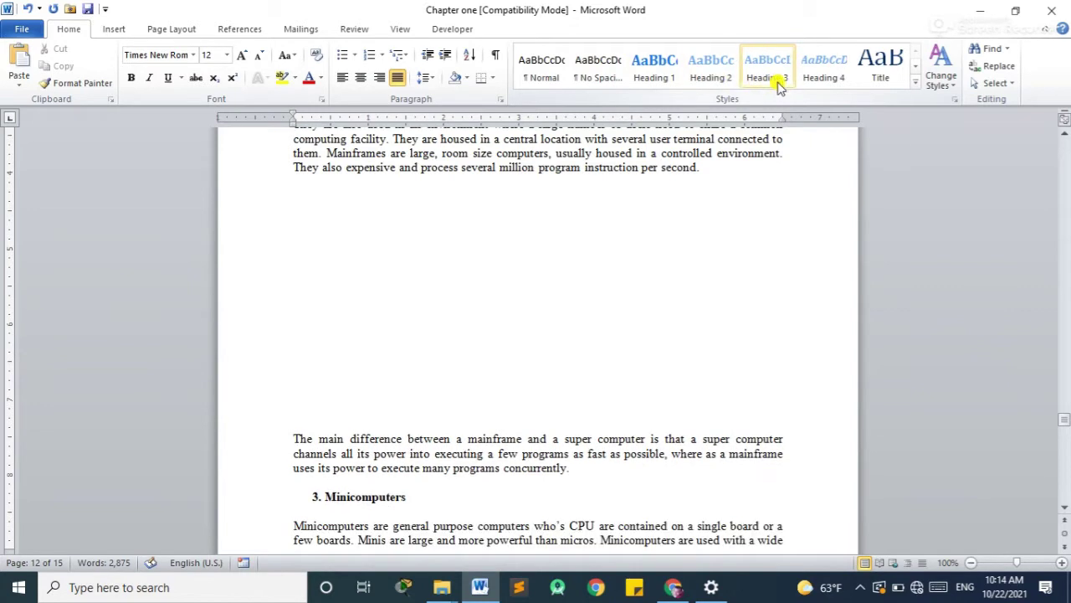
click(180, 35)
Step: Apply the Mirrored margins preset with a 0.7" inside margin, after trying Narrow
click(117, 71)
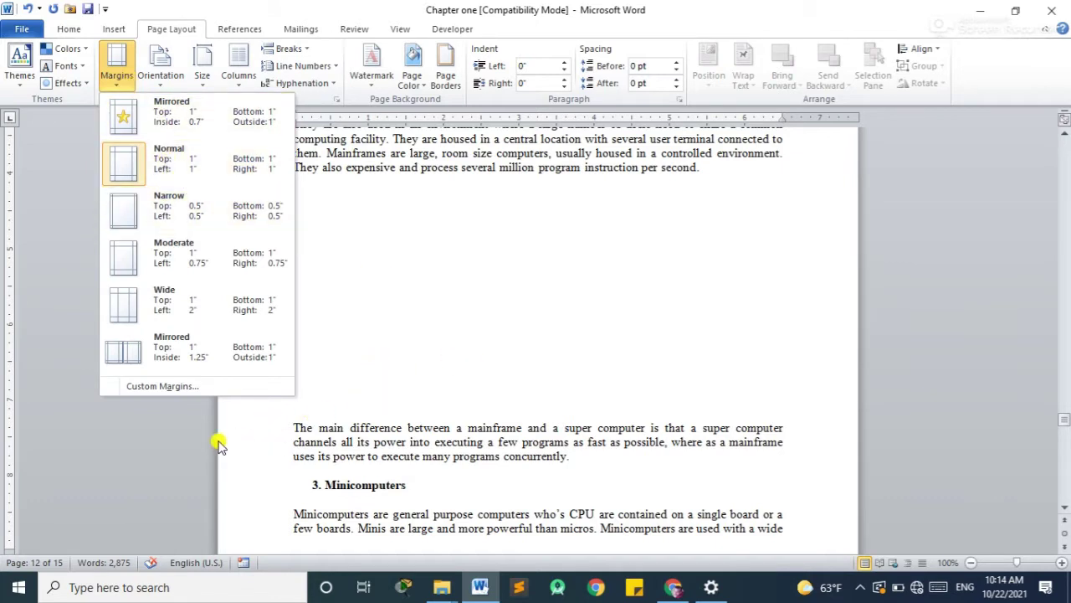
click(197, 220)
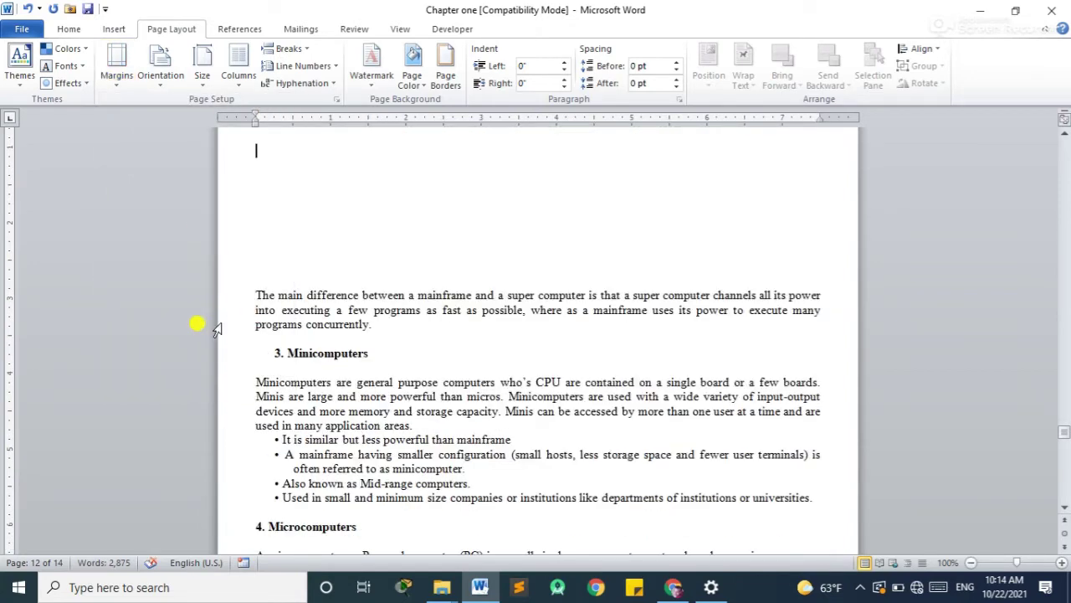
click(116, 66)
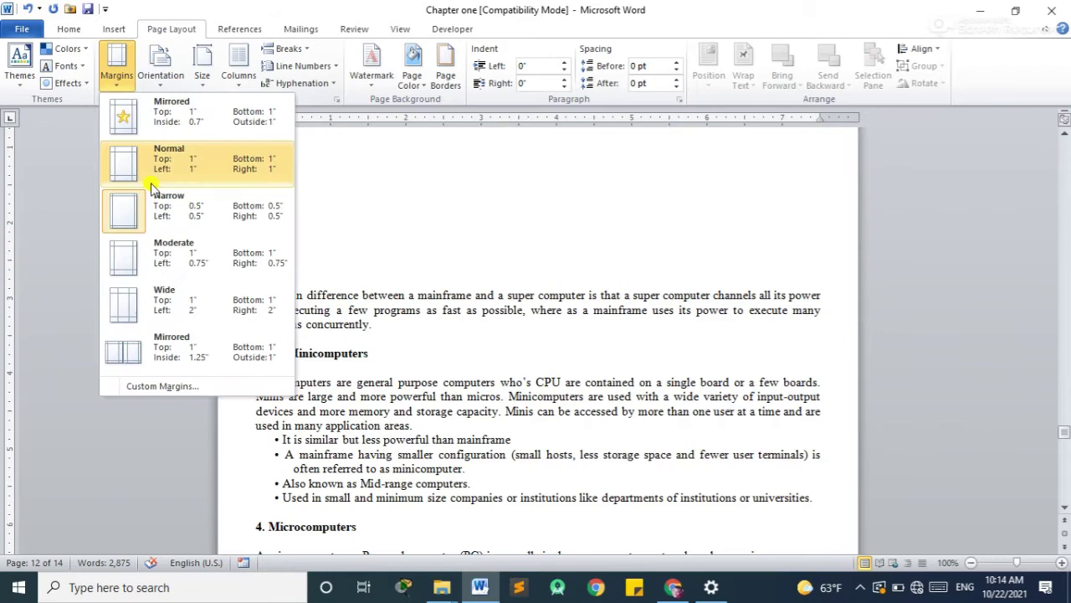
click(171, 351)
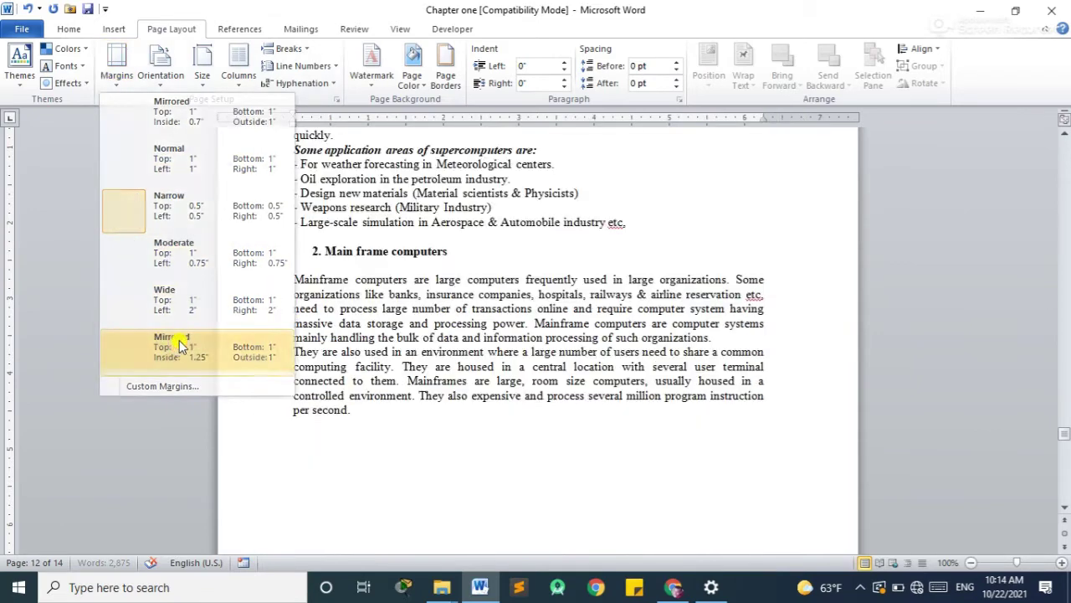
click(120, 79)
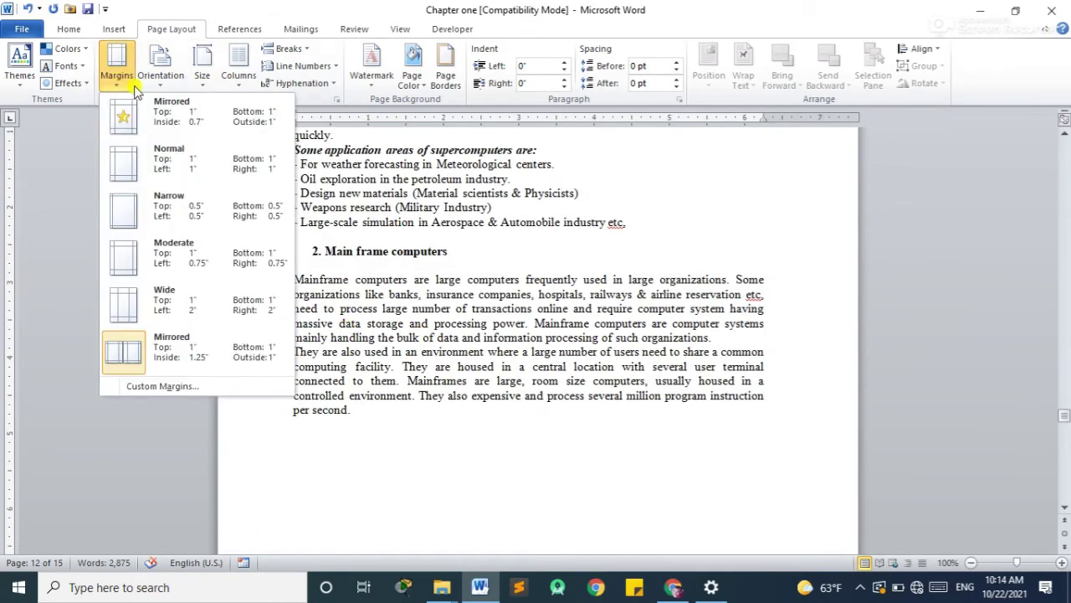
click(217, 126)
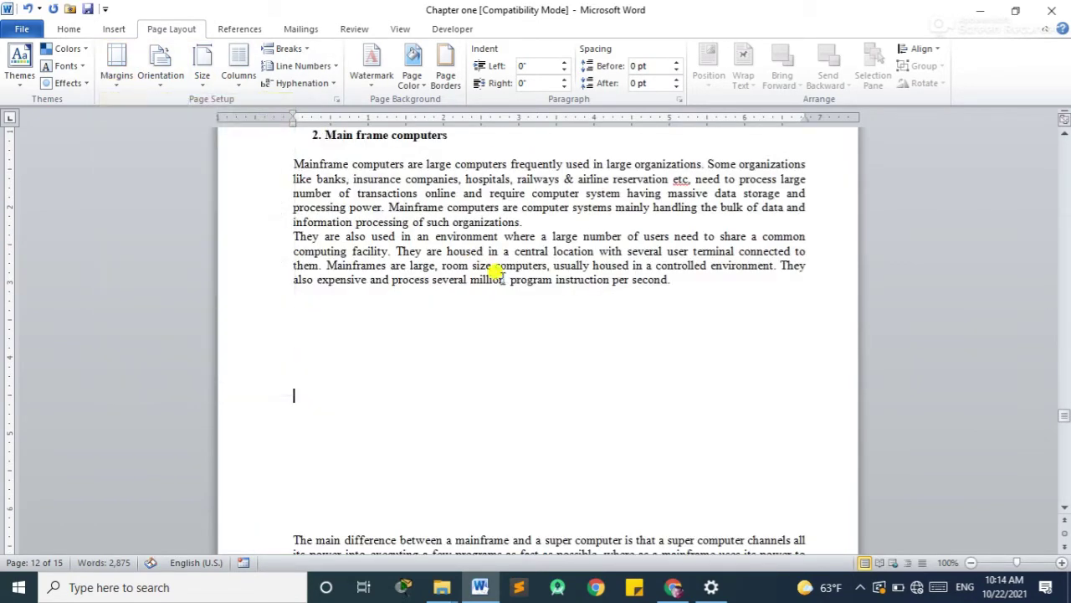
Step: Switch the page orientation to landscape, then back to portrait
click(174, 87)
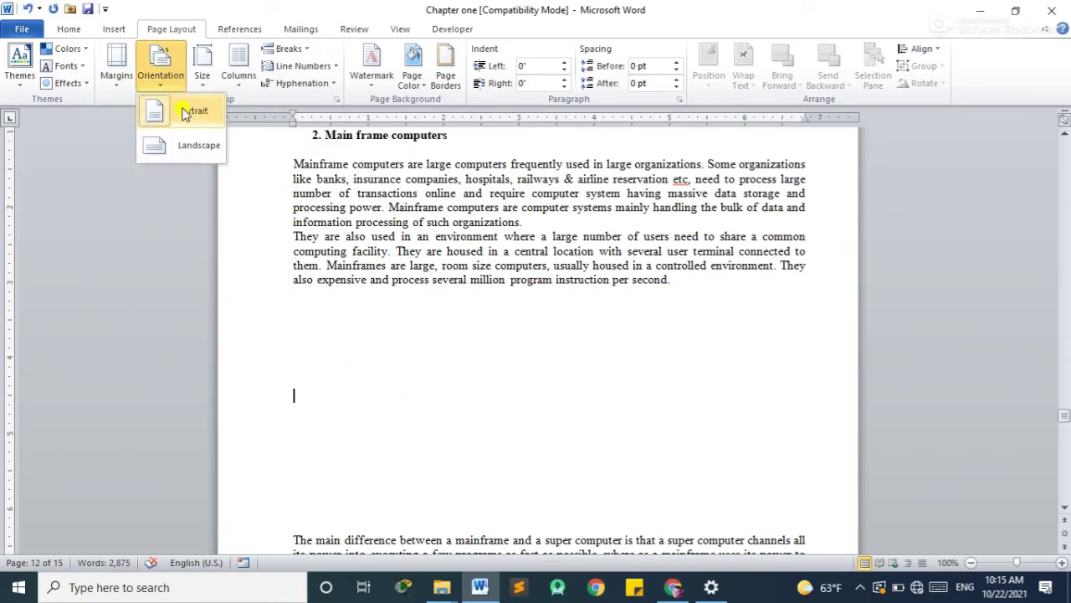
click(197, 146)
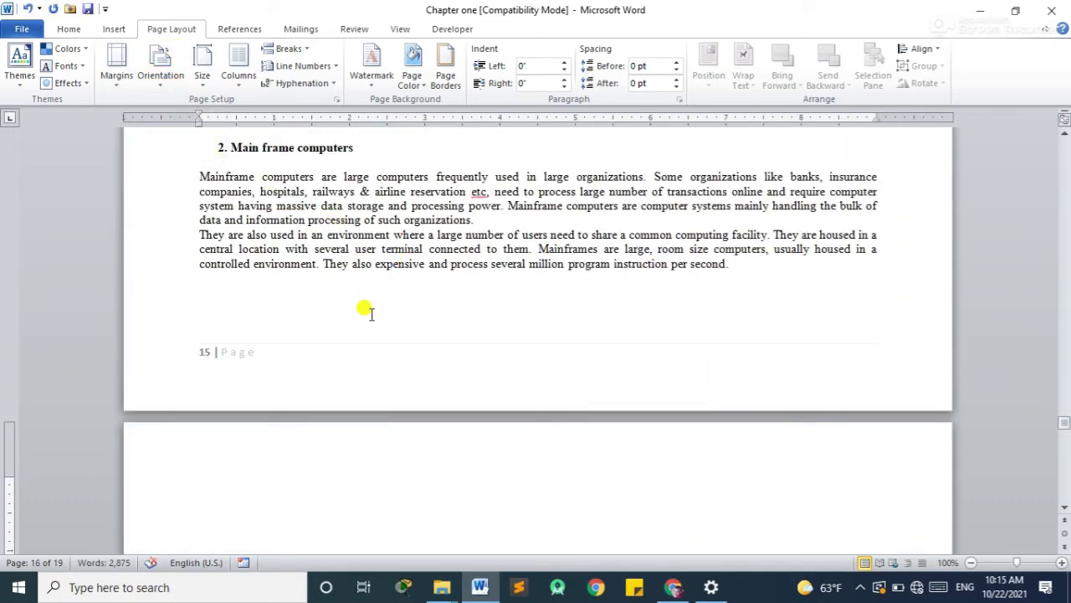
click(166, 81)
click(180, 110)
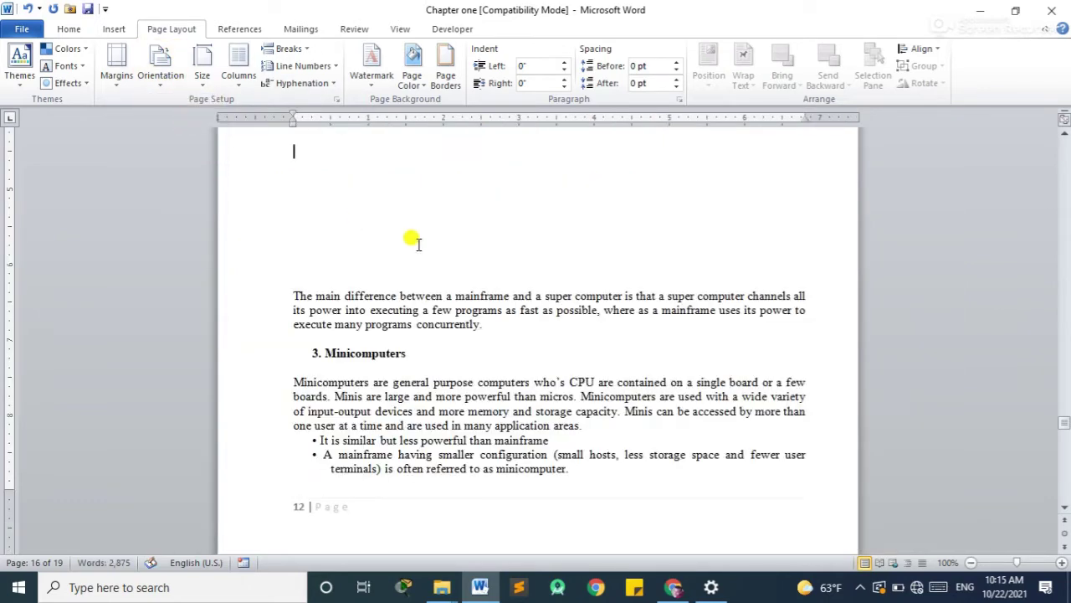
Step: Lay out the blank gap in two columns
click(240, 79)
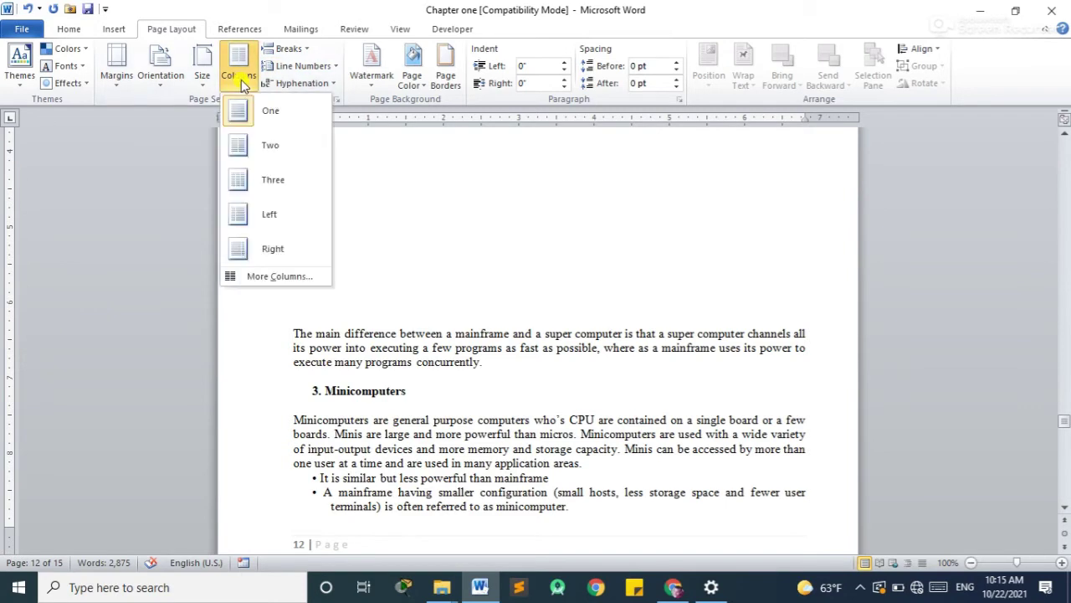
click(323, 144)
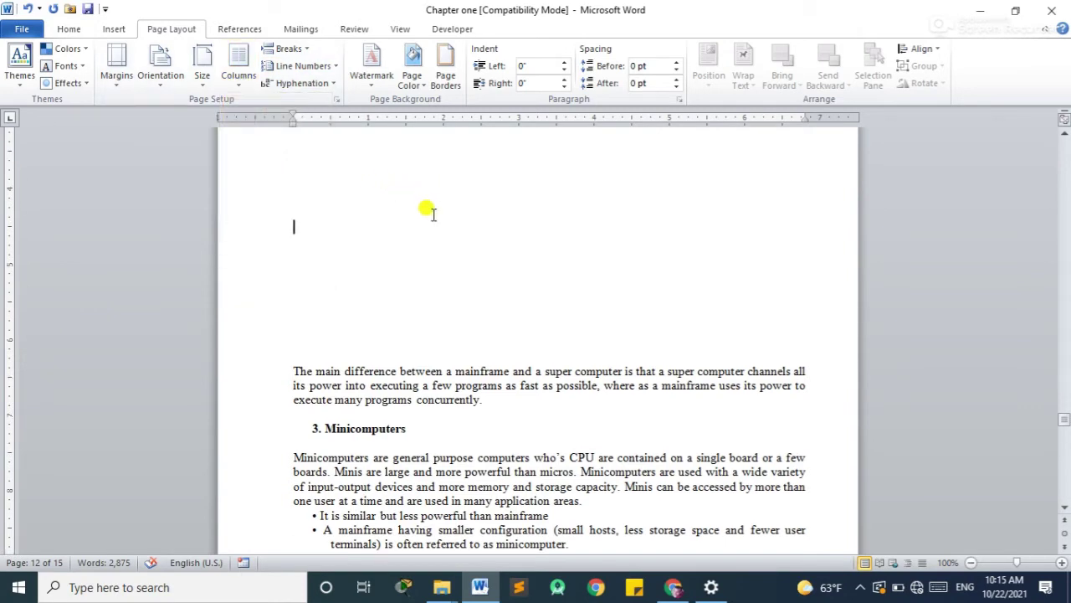
scroll(427, 214, up, 2)
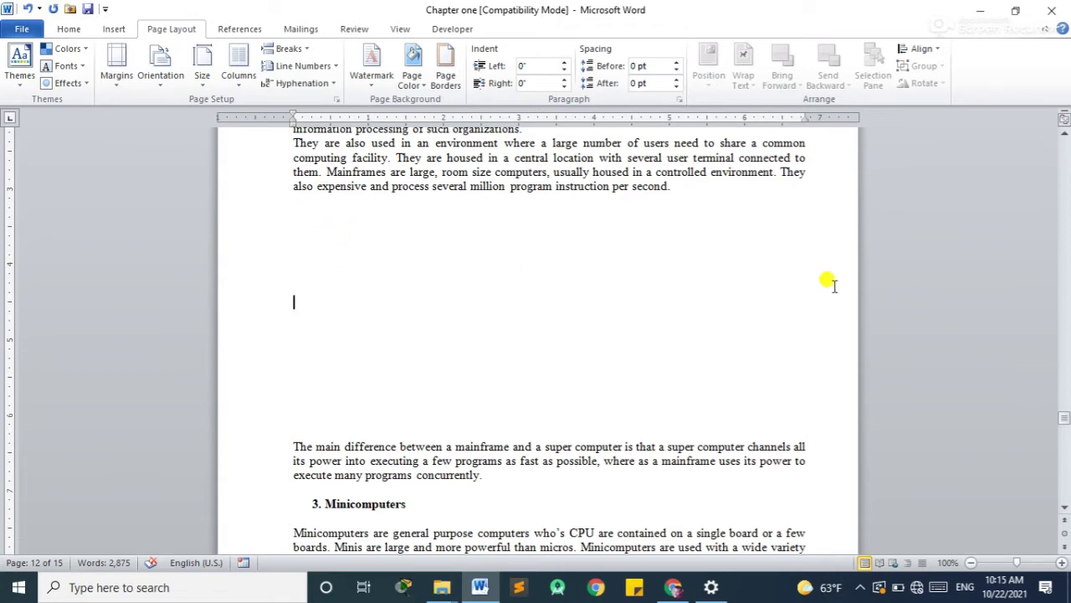
click(379, 236)
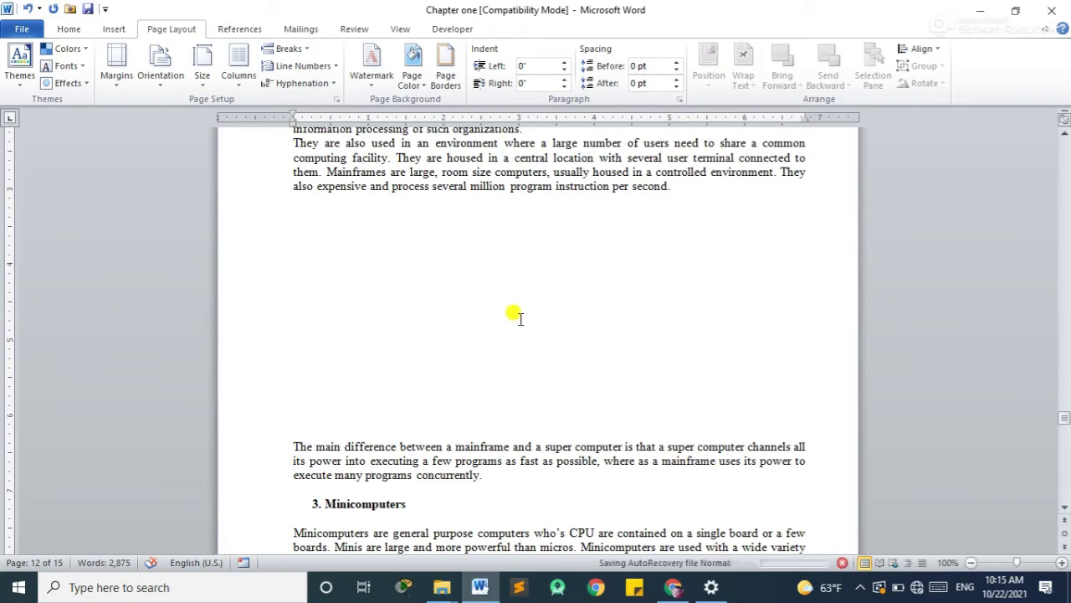
Step: Turn on Line between in More Columns for the paragraph beginning "They are also used"
scroll(500, 276, up, 5)
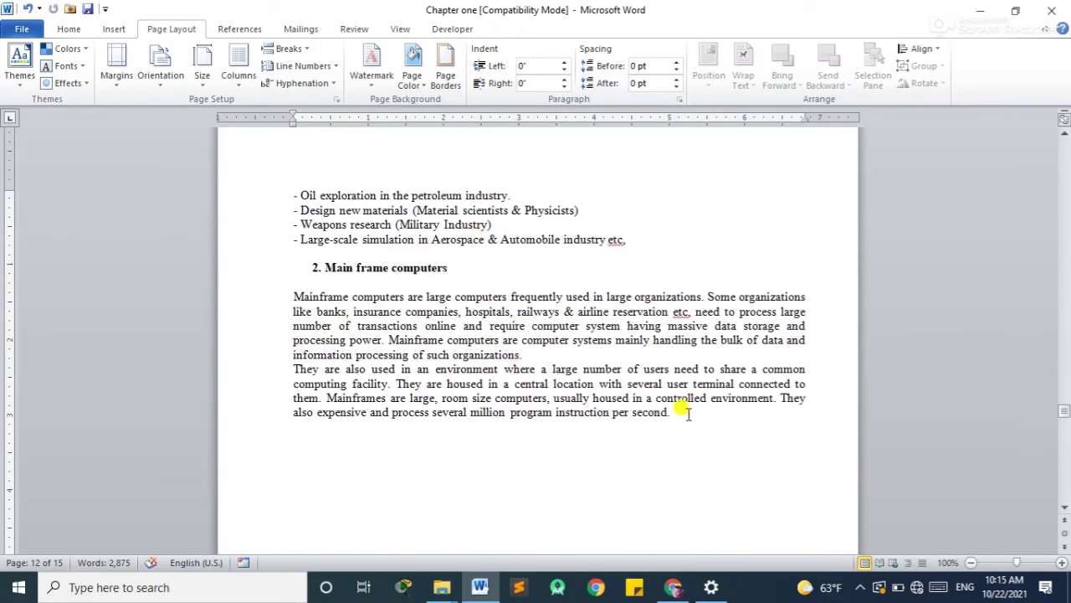
drag(676, 413, 293, 371)
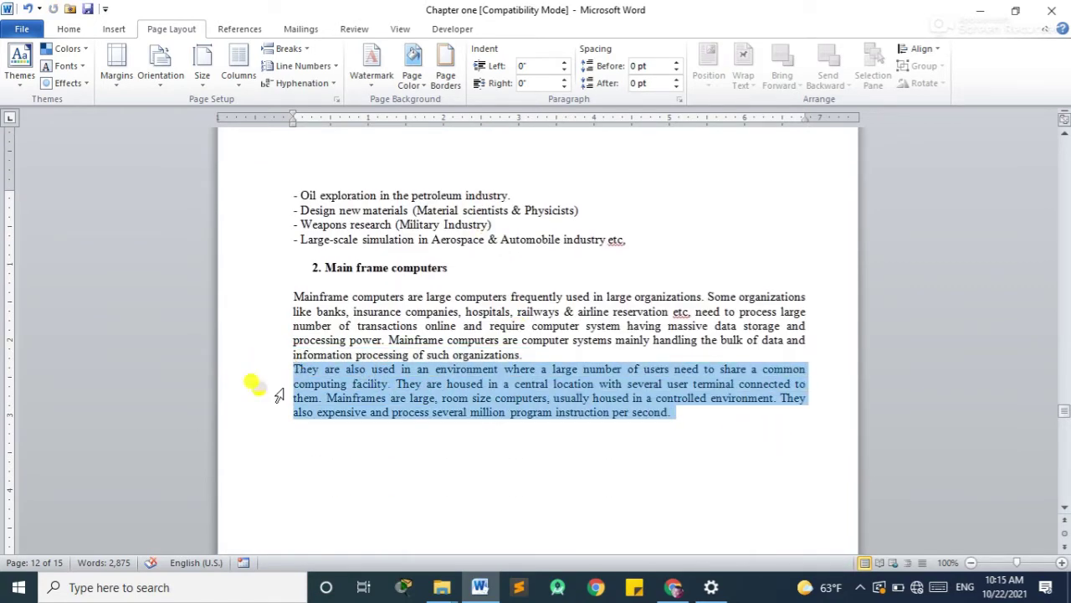
click(224, 89)
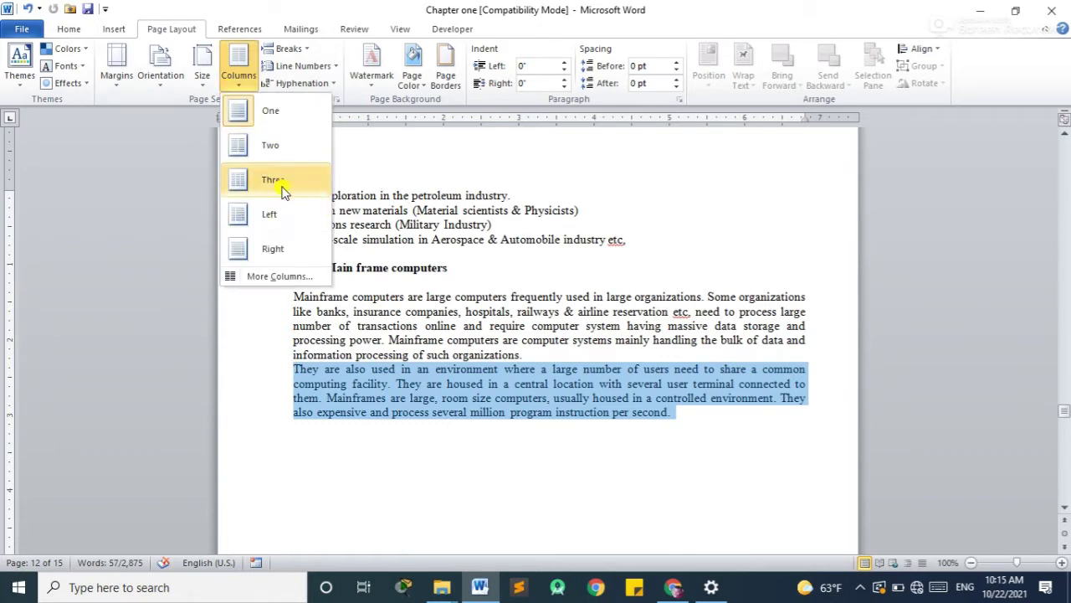
click(291, 276)
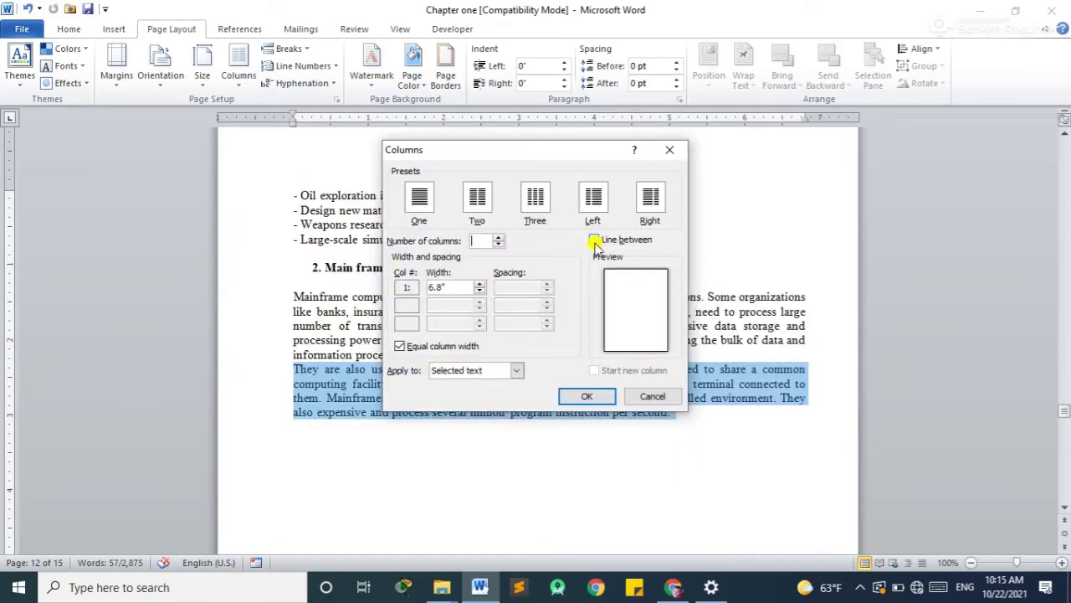
click(595, 241)
click(596, 398)
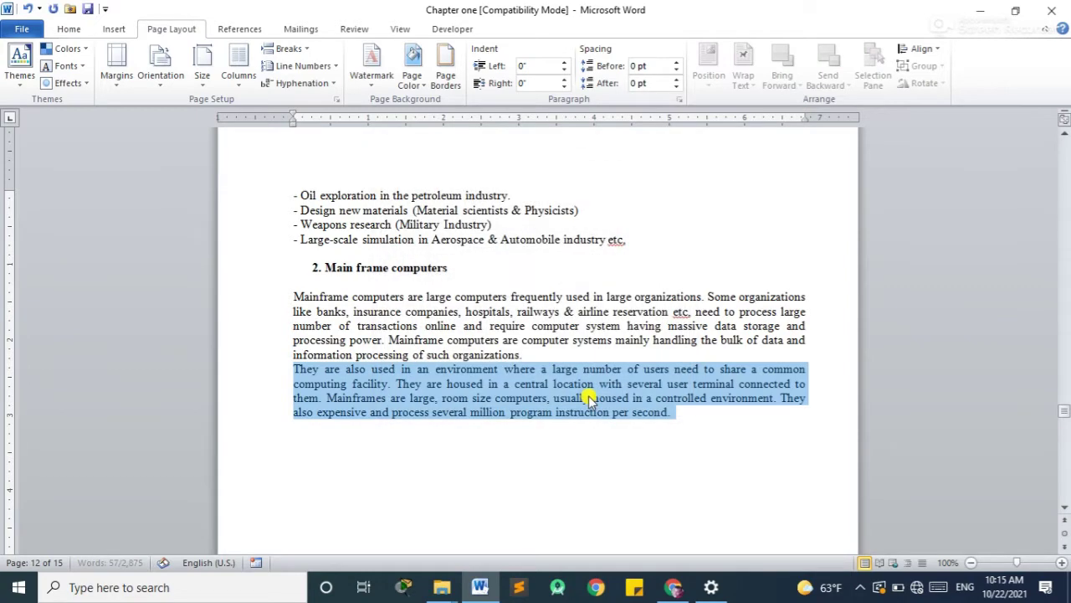
scroll(598, 402, down, 3)
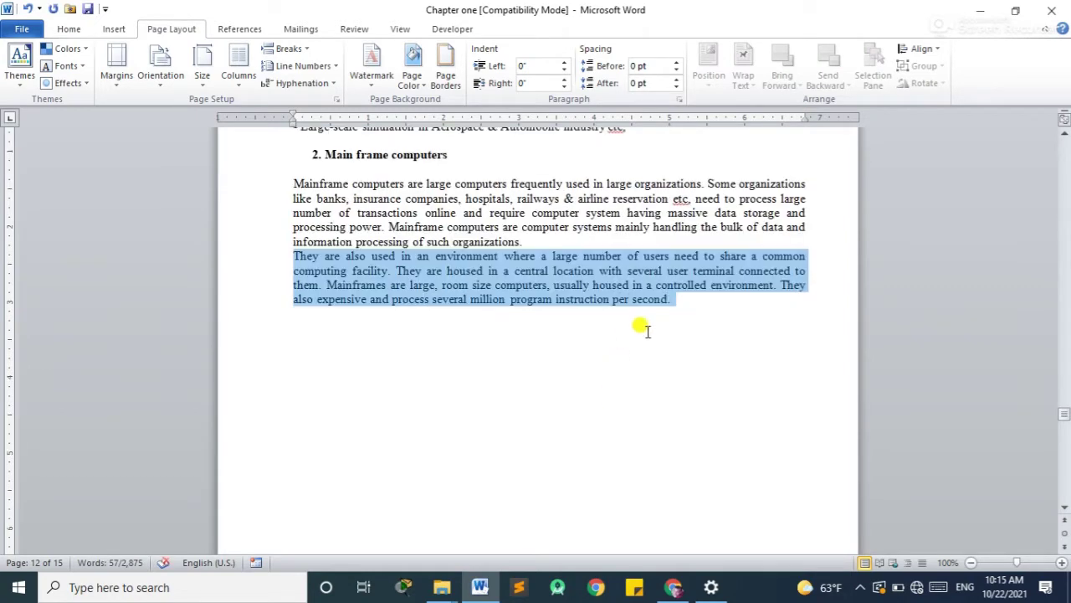
Step: Apply the Three column preset with lines between to the "They are also used" paragraph
click(238, 68)
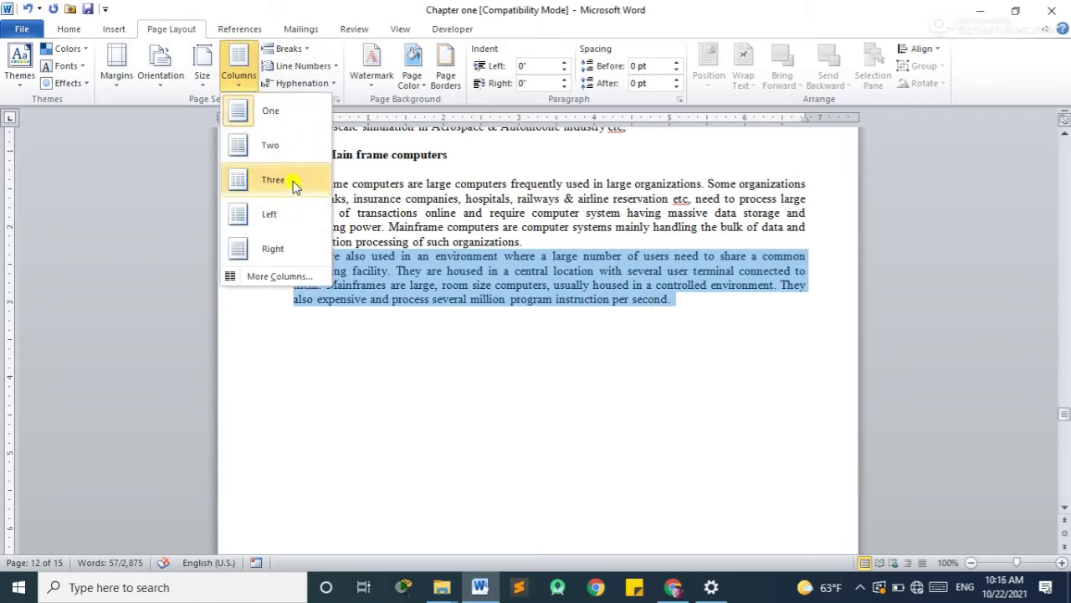
click(284, 276)
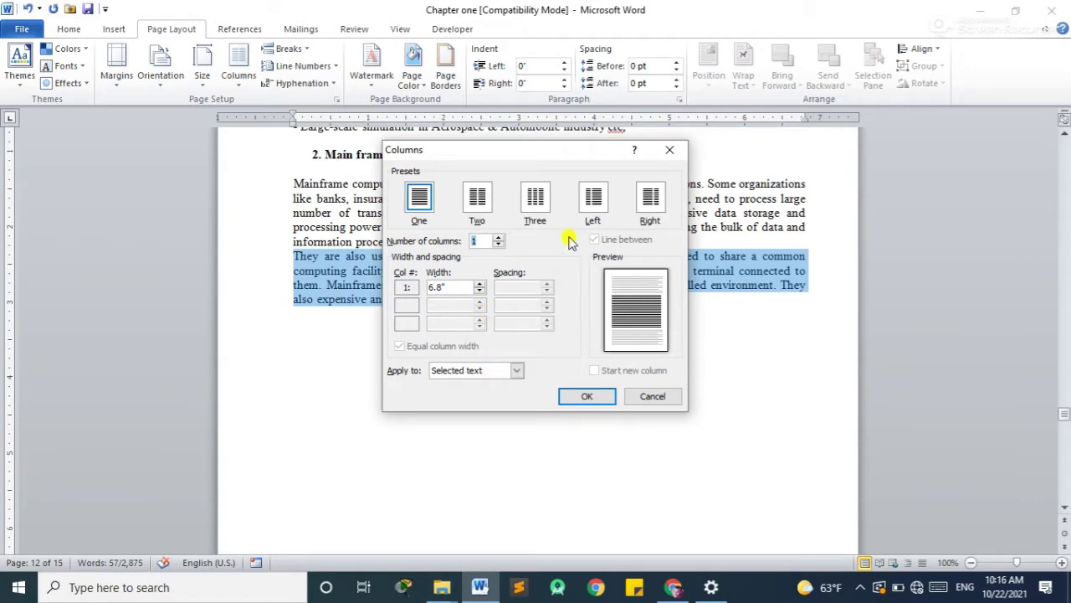
click(533, 201)
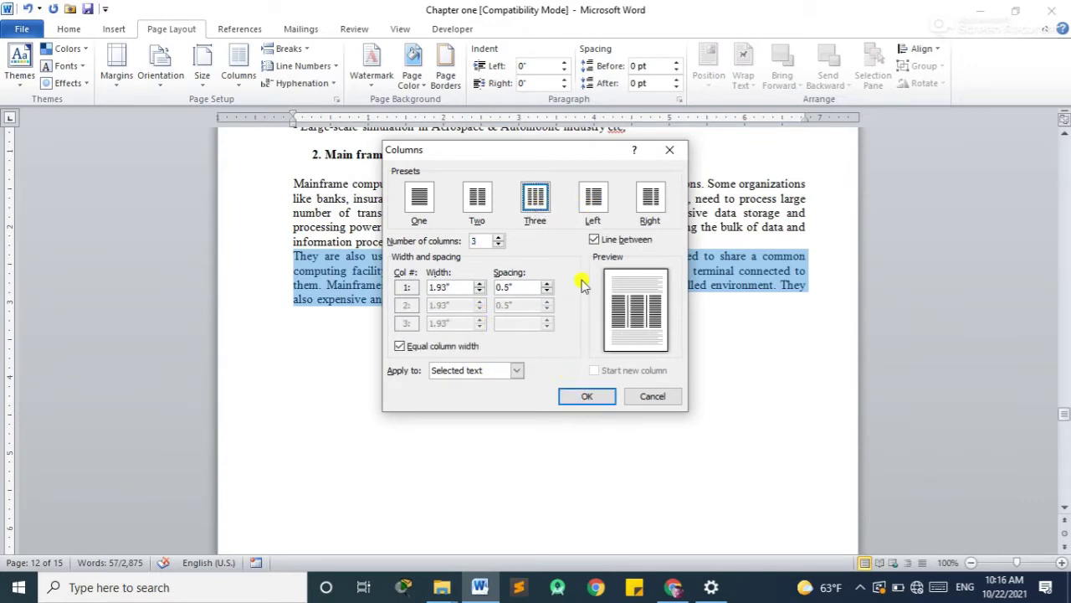
click(594, 397)
click(643, 375)
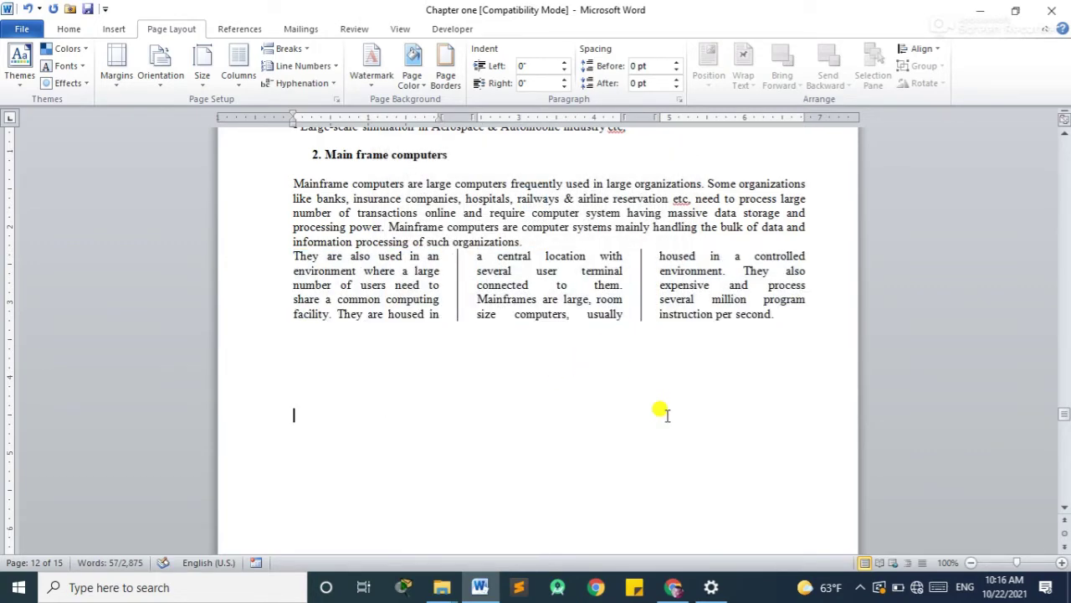
scroll(645, 432, up, 1)
scroll(643, 443, down, 4)
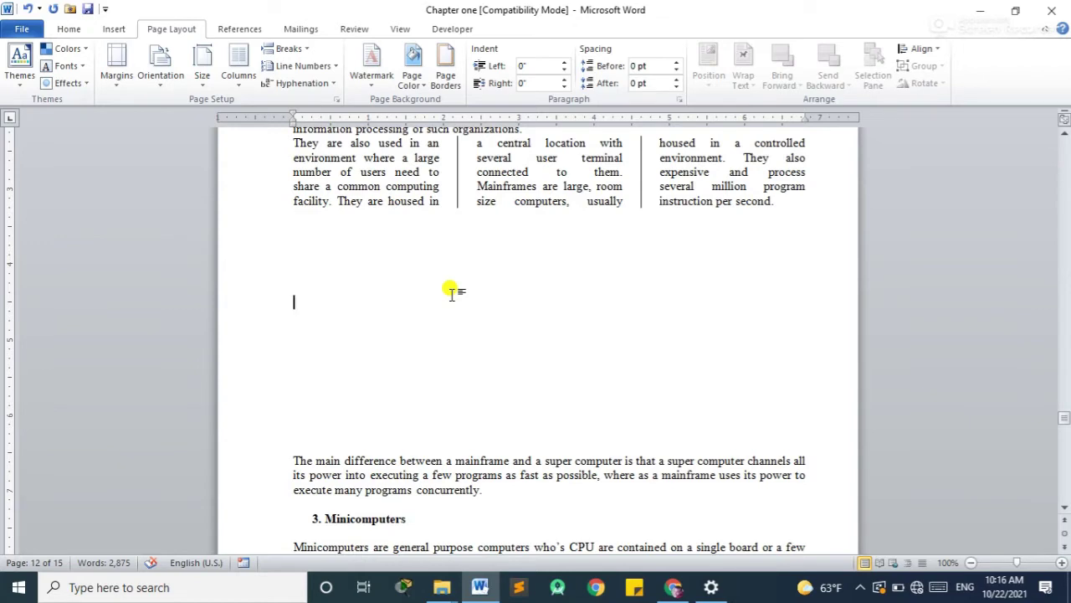
Step: Generate two paragraphs of sample text with =rand(2)
text(=rand(2)
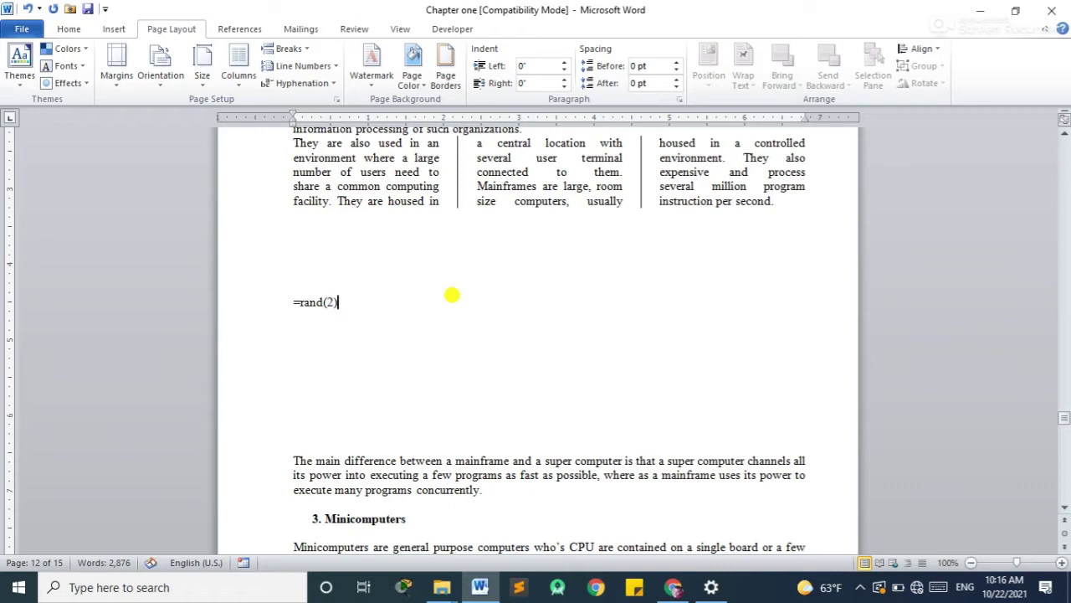
key(Return)
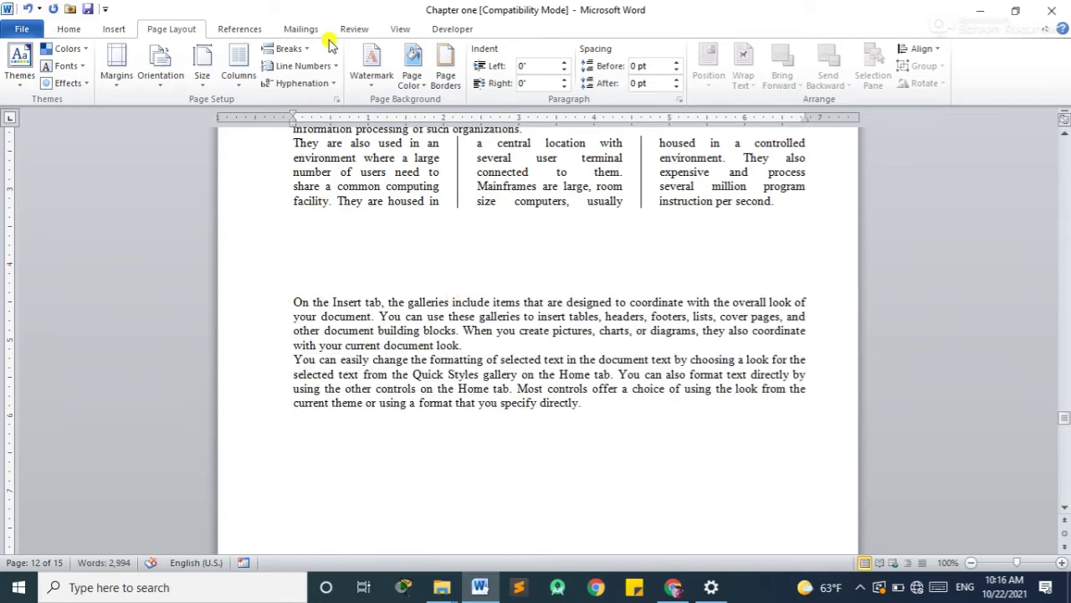
click(349, 30)
Step: Apply the Left two-column preset to the paragraph beginning "On the Insert tab"
drag(465, 346, 295, 305)
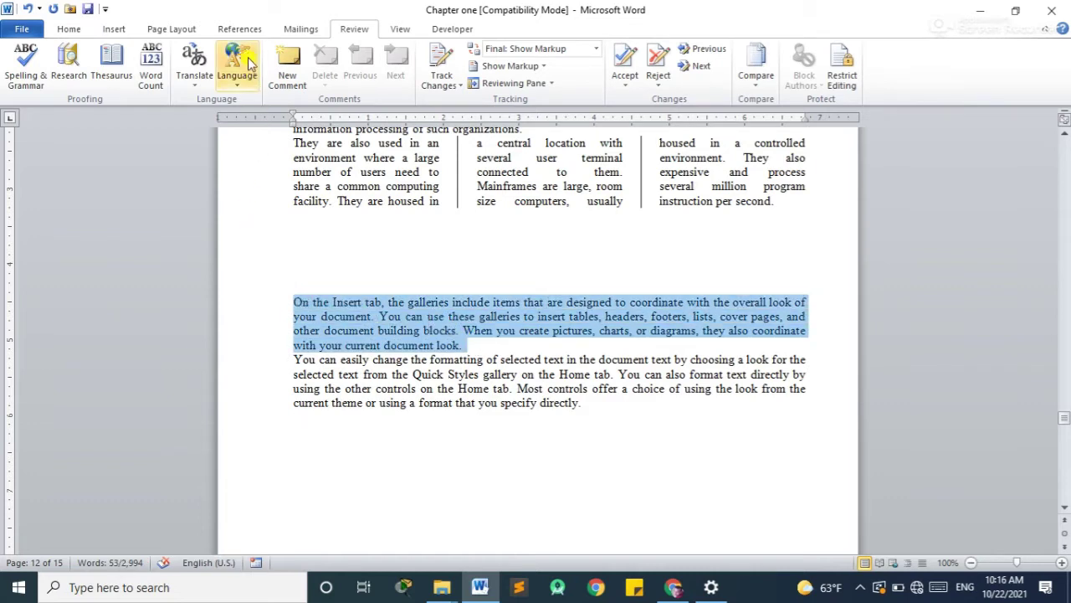
click(115, 29)
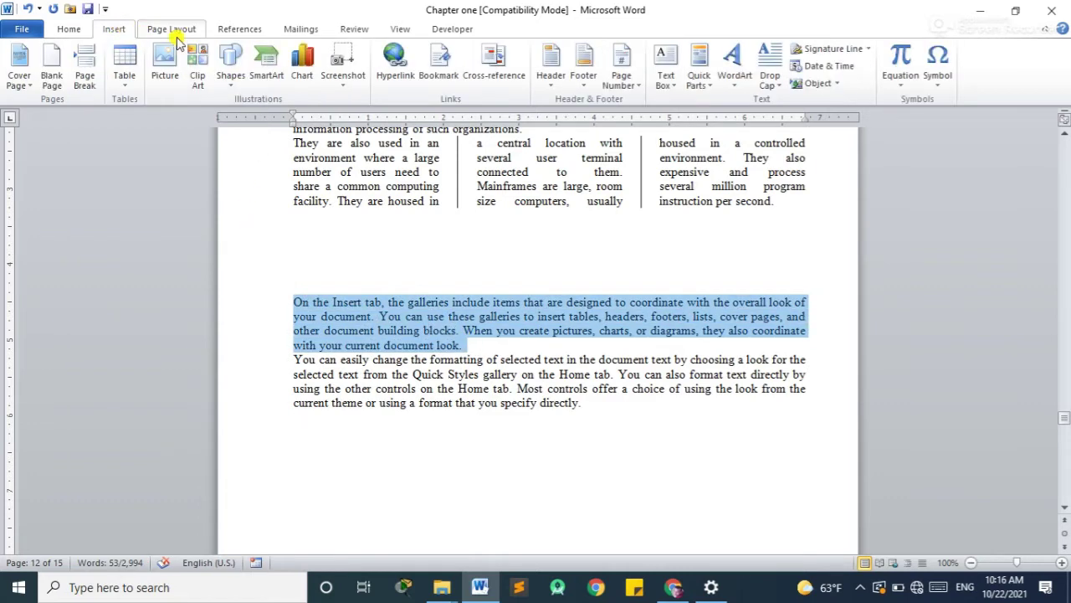
click(171, 29)
click(239, 75)
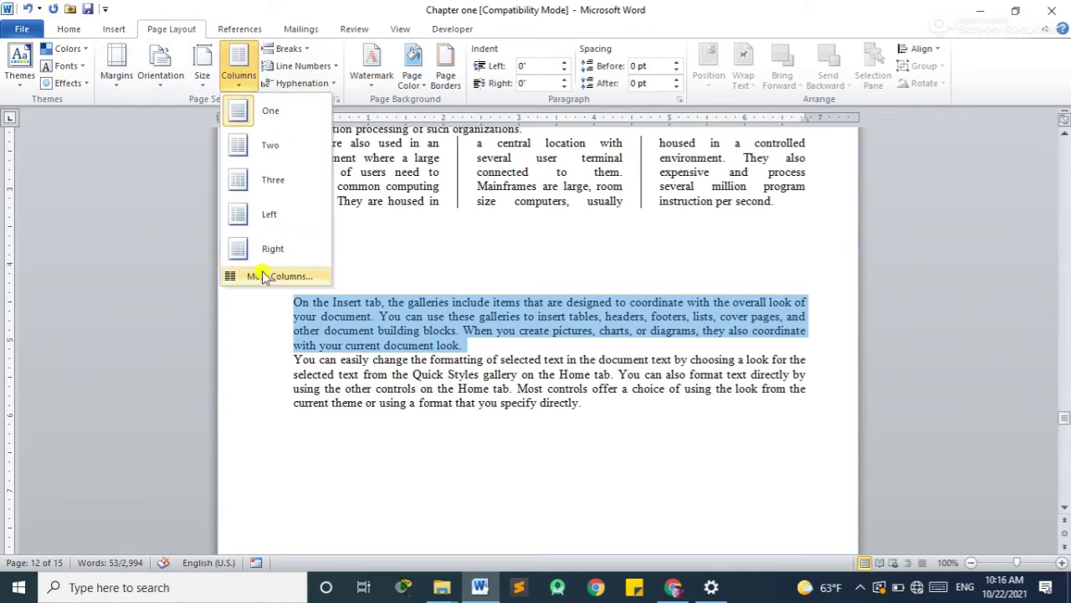
click(267, 215)
click(472, 257)
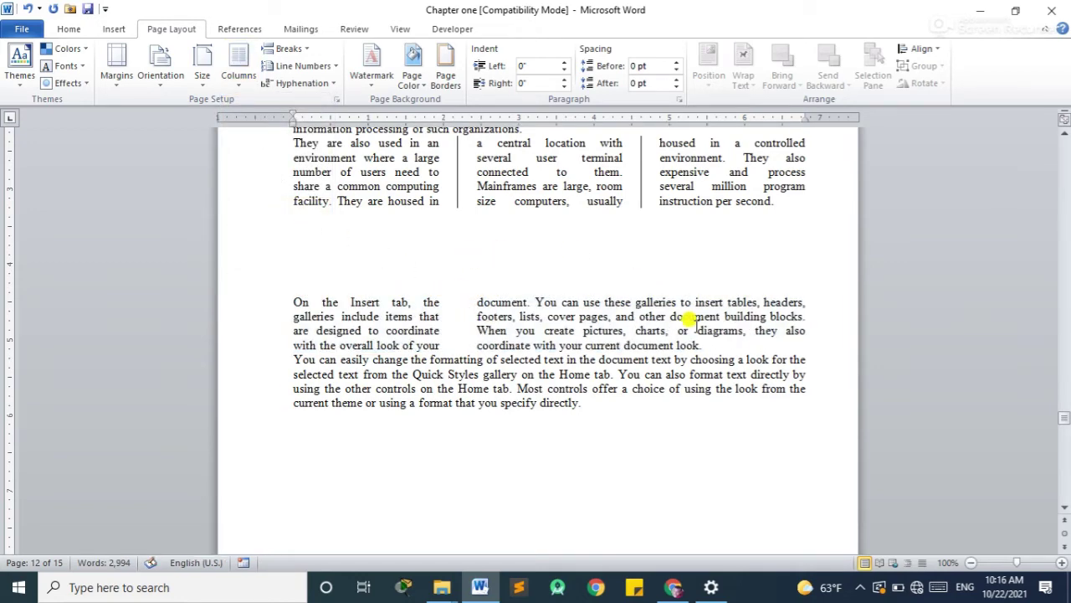
Step: Add filler lines "fgddd…" and "ddd…" after "look." in the right column
click(711, 345)
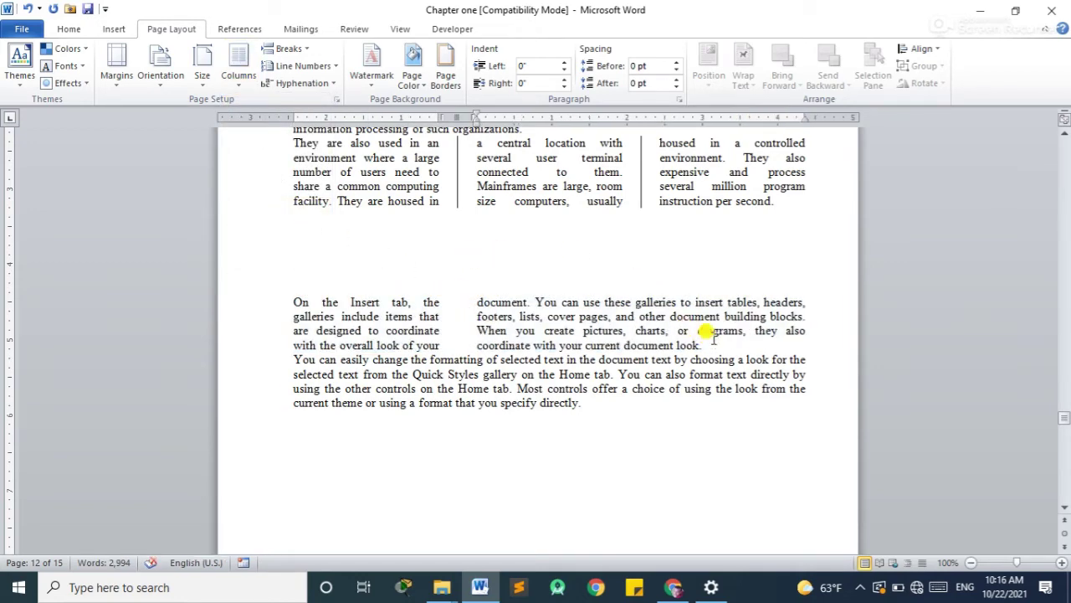
key(Return)
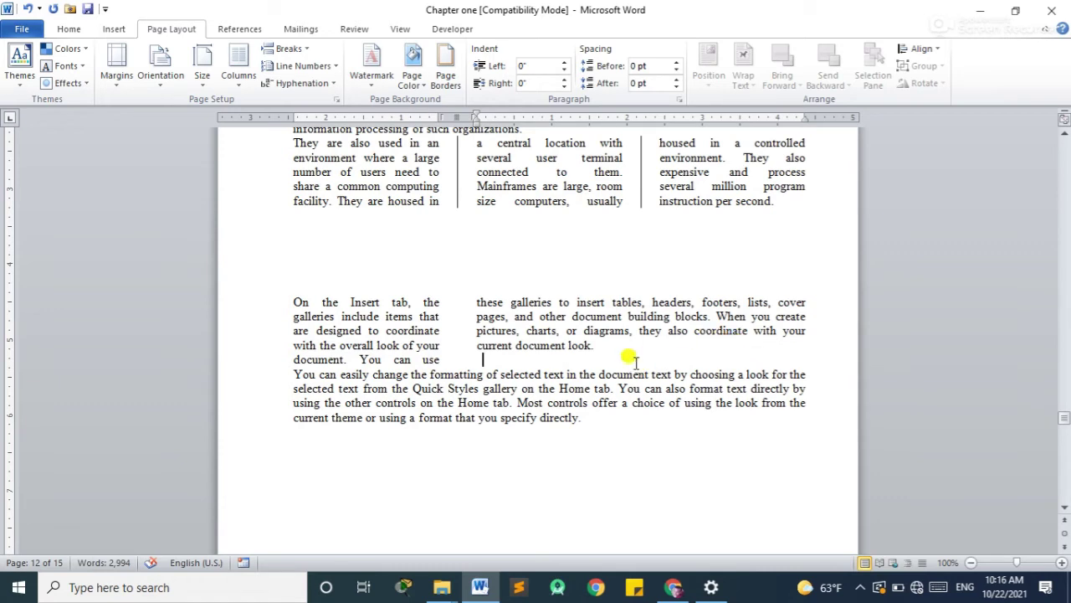
text(fg)
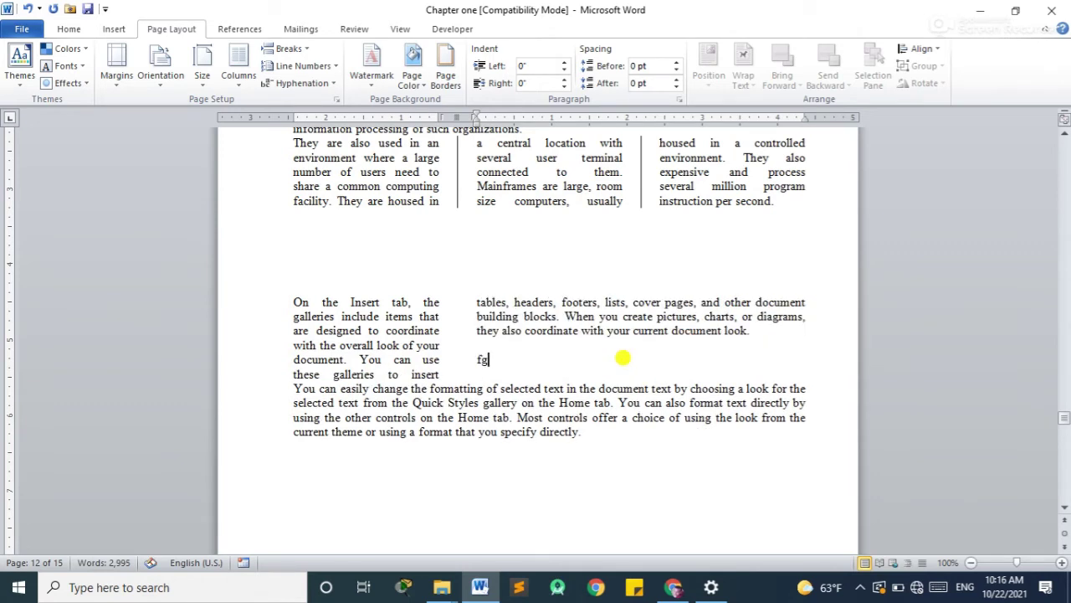
text(dddddddd)
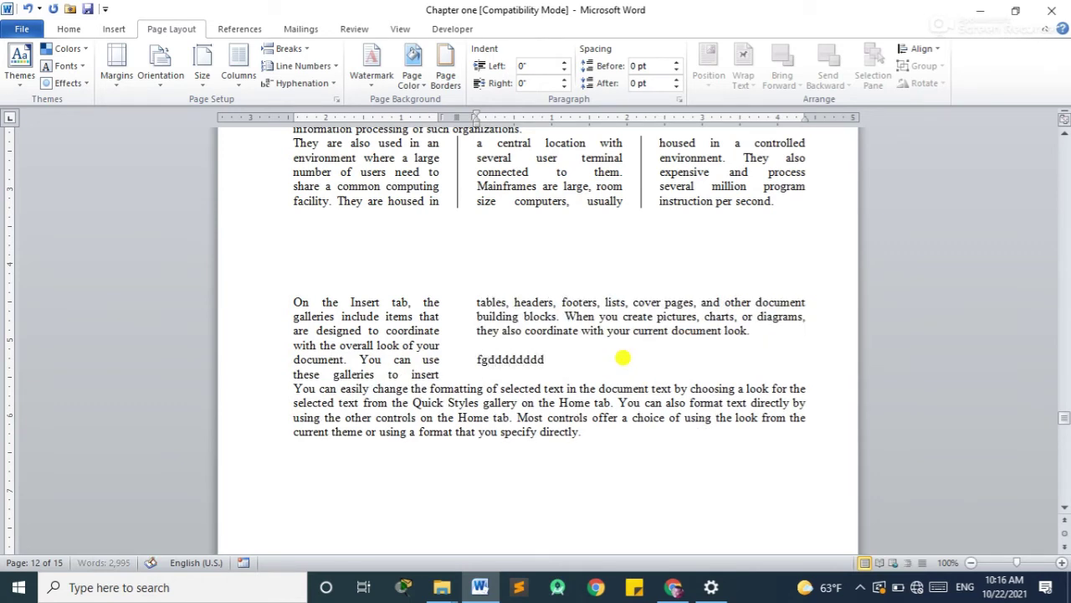
text(dddddddddddddddddddddddddddddddddddddddddddddddddddd)
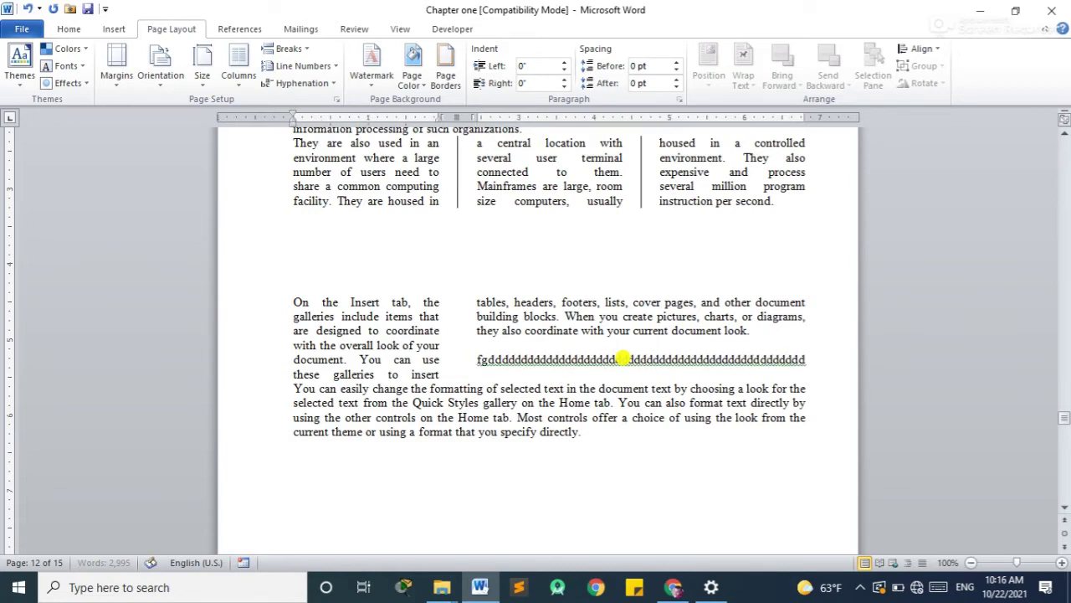
key(Return)
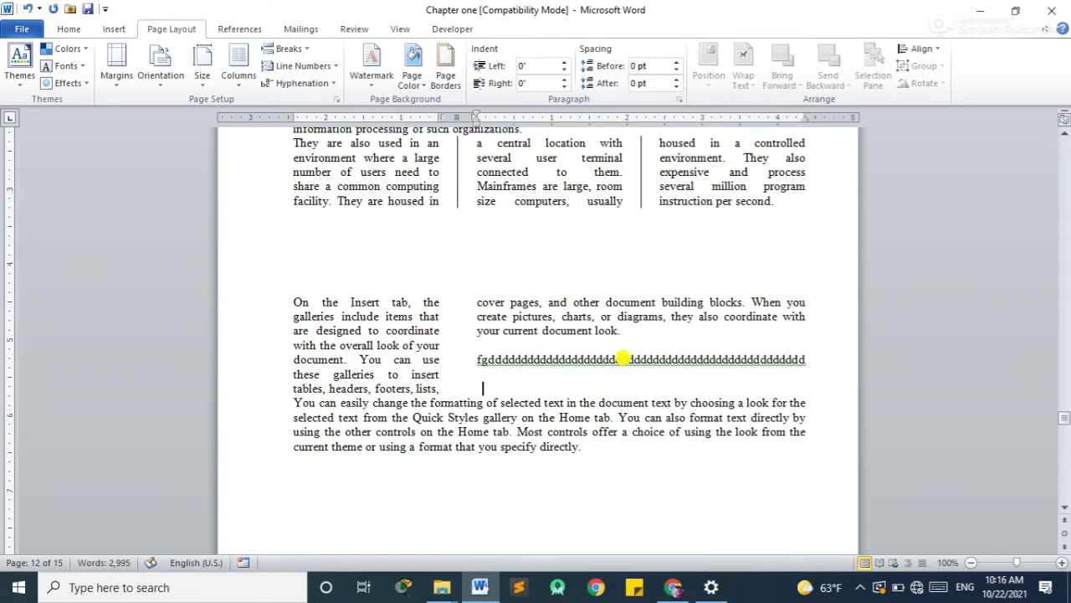
text(ddddddddddddd)
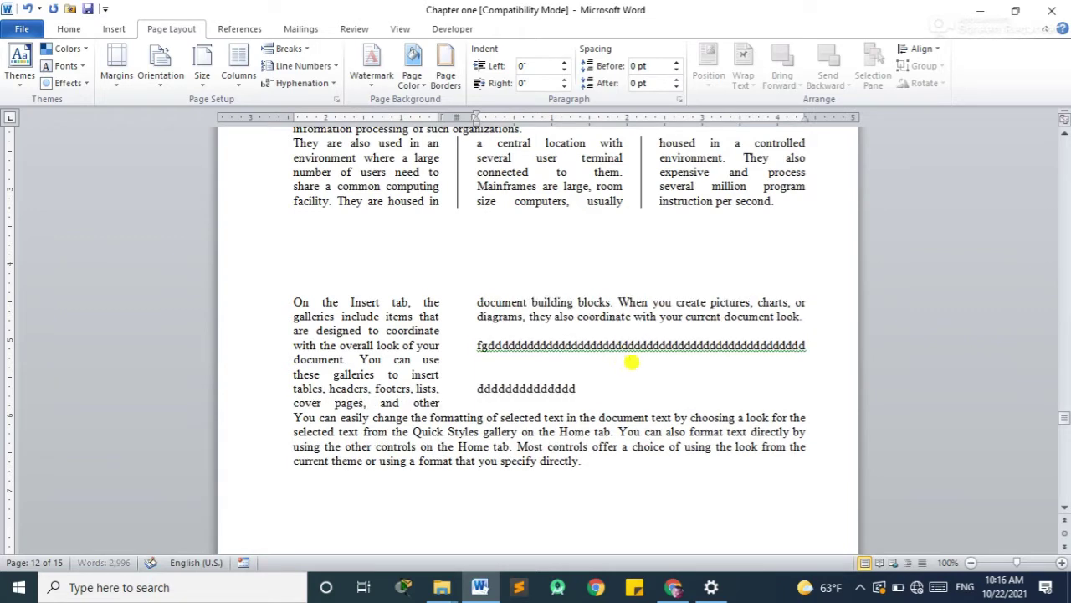
text(dddddddddddd)
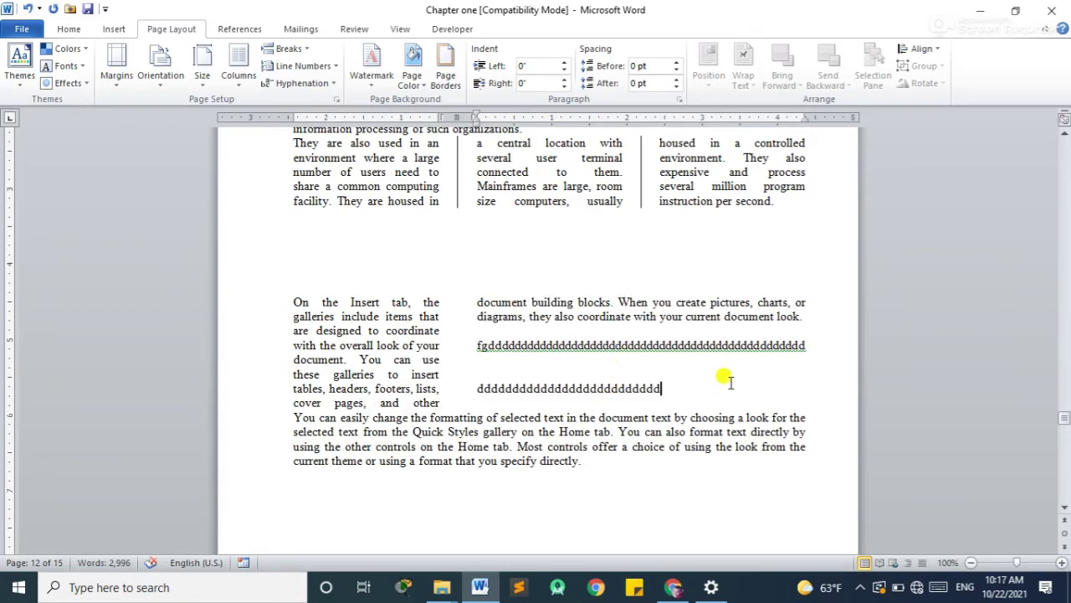
click(667, 389)
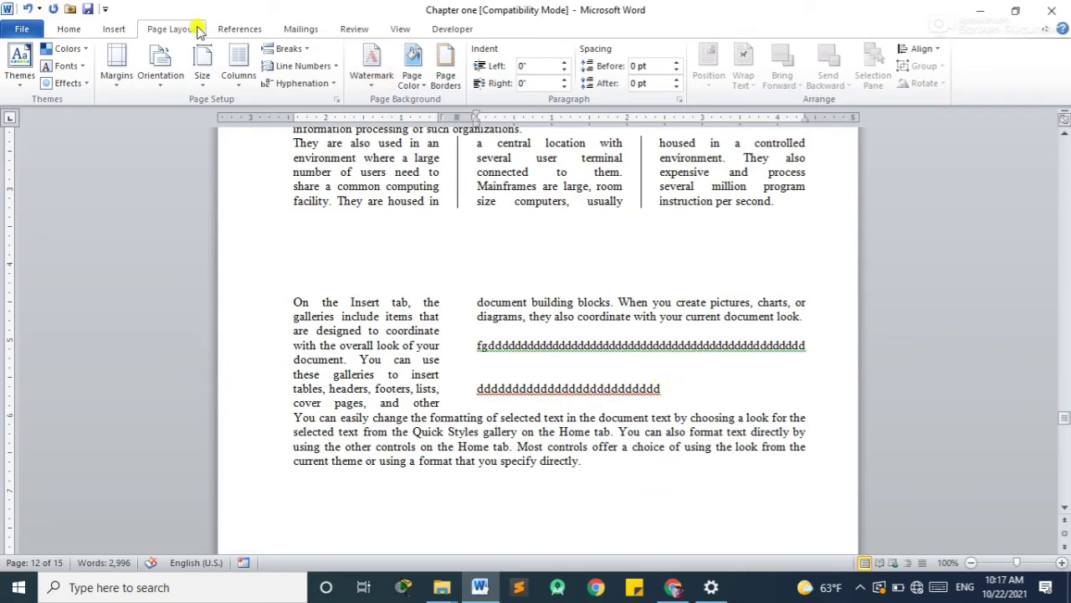
Step: Set One column applied to This point forward in the Columns dialog
click(237, 82)
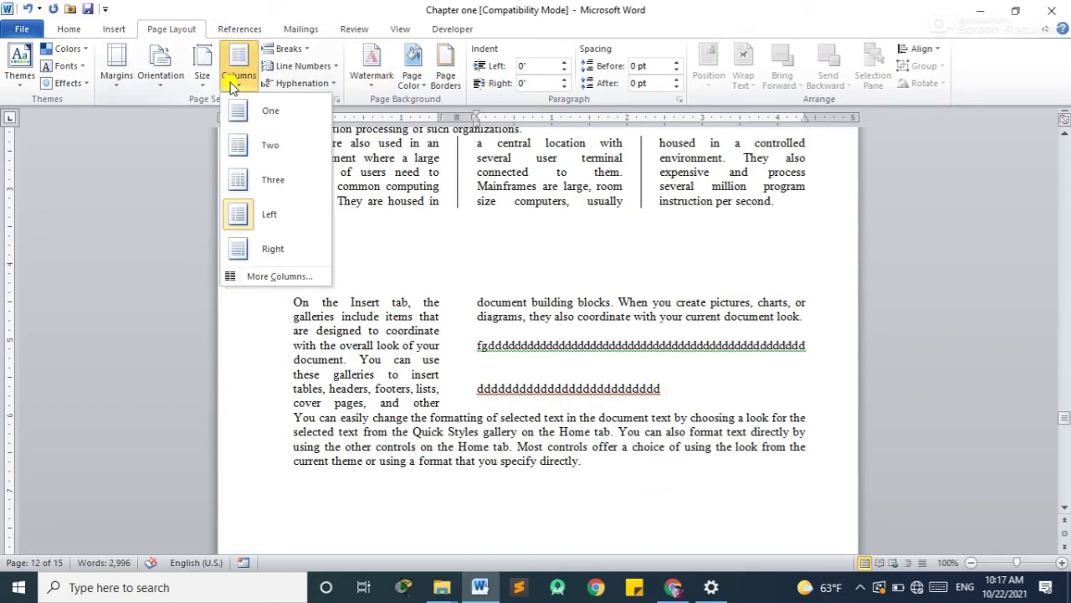
click(288, 278)
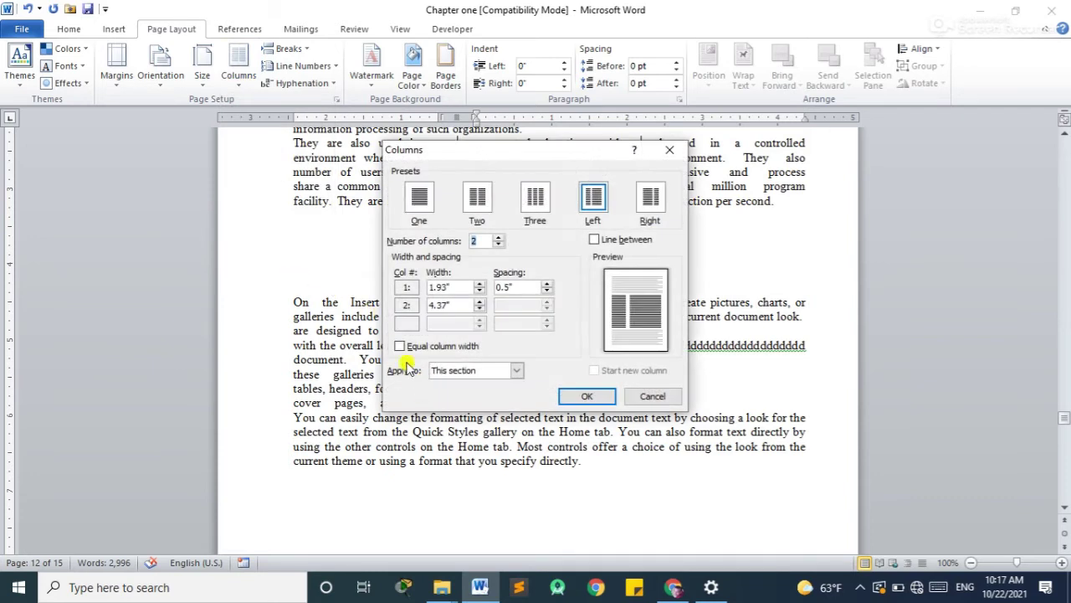
click(498, 373)
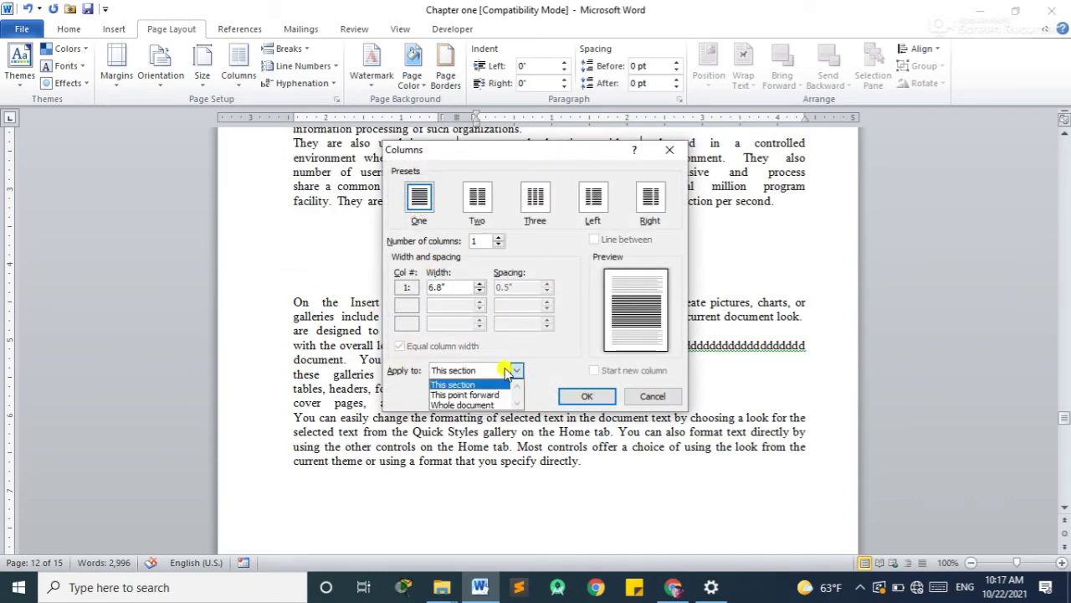
click(491, 394)
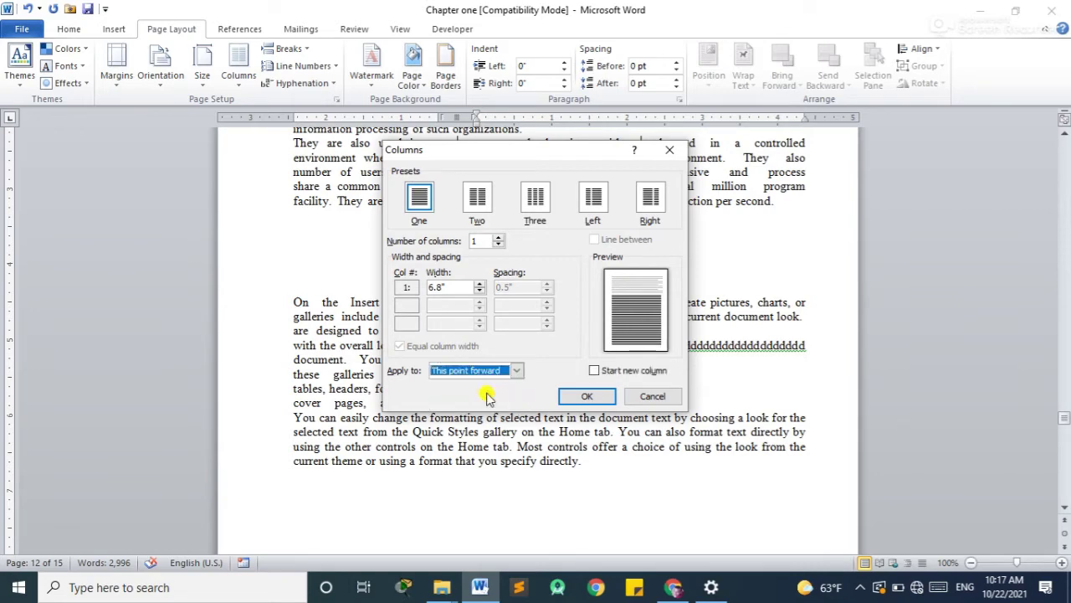
click(577, 397)
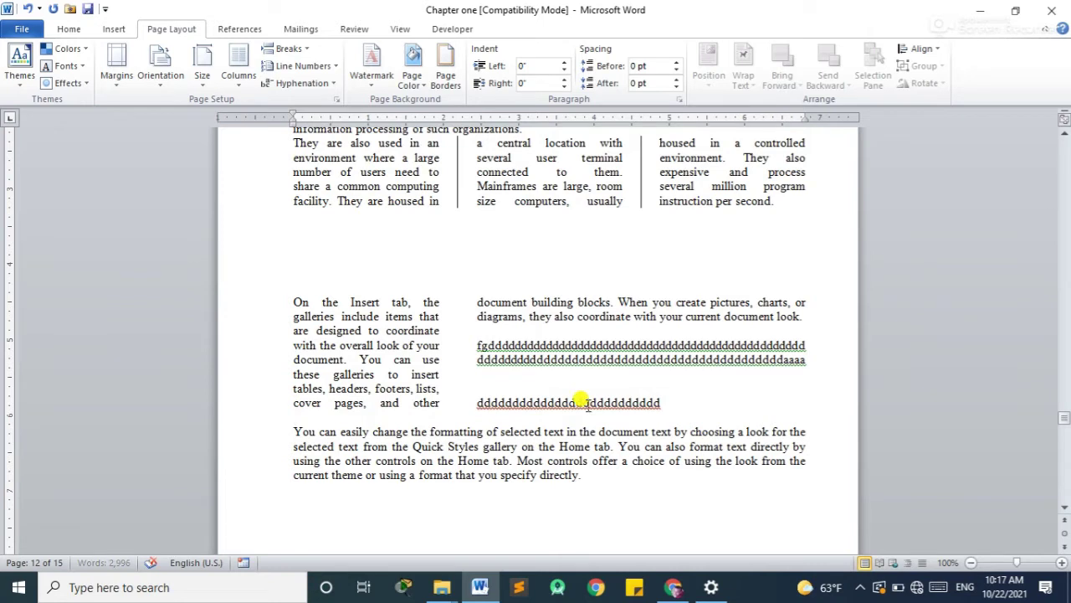
Step: Type a full-width "aaaa…" filler line on a new line
key(Return)
key(Return)
text(aaaaaa)
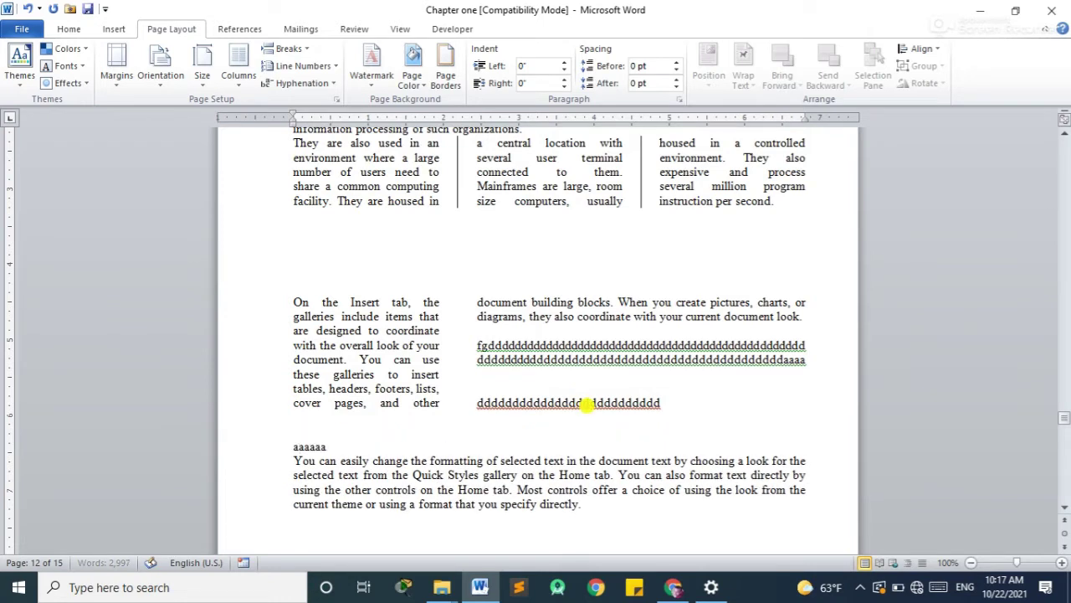
text(aaaaaaaaaaaaaa)
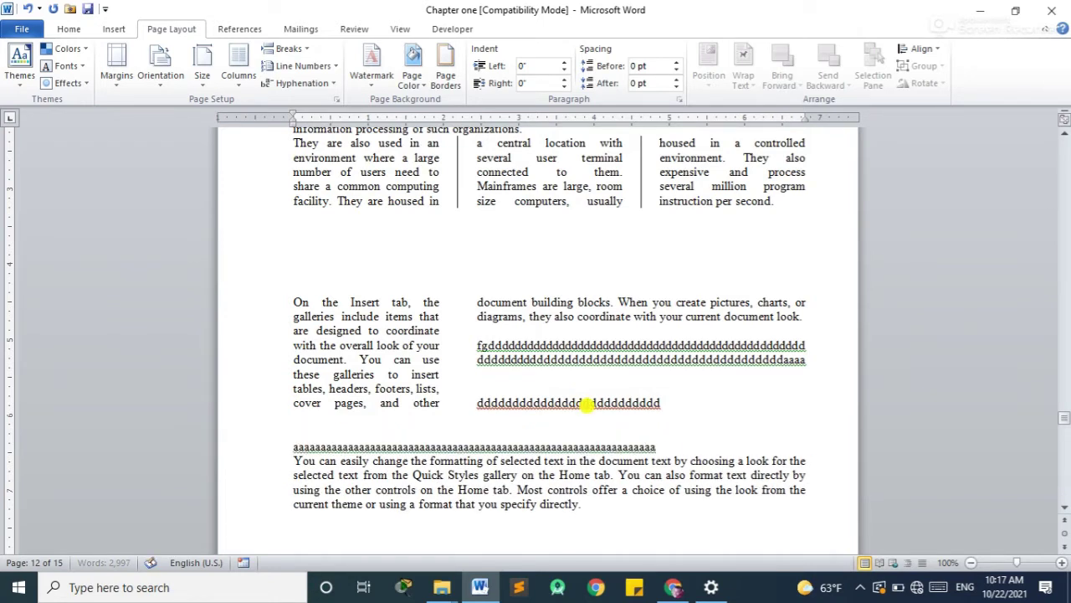
text(aaaaaaaaaaaaaaaaaaaaaaaaaaaaa)
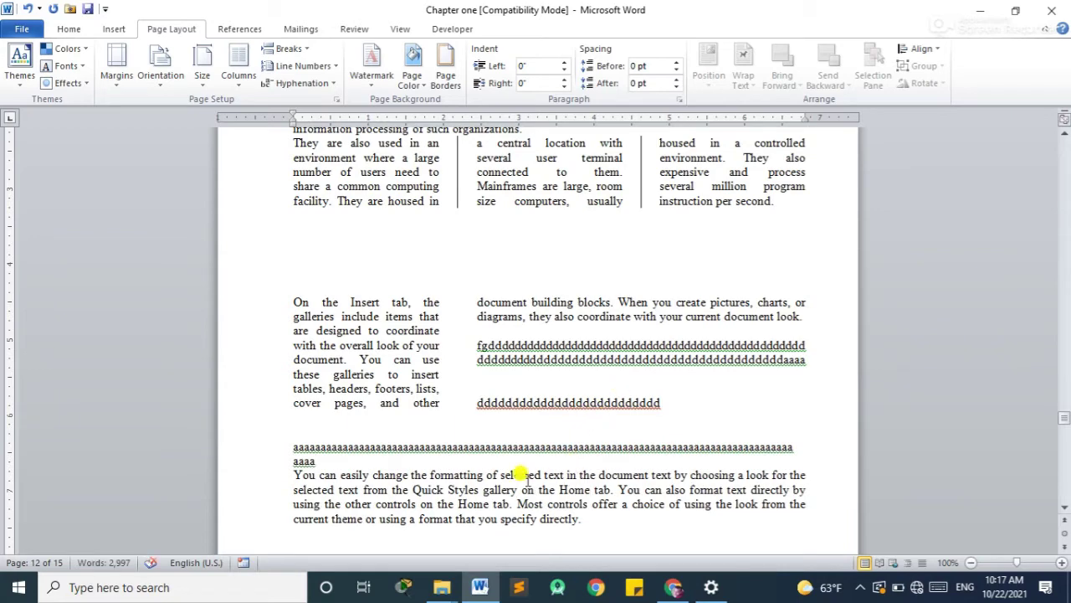
scroll(515, 473, down, 2)
scroll(512, 398, down, 1)
scroll(652, 297, down, 3)
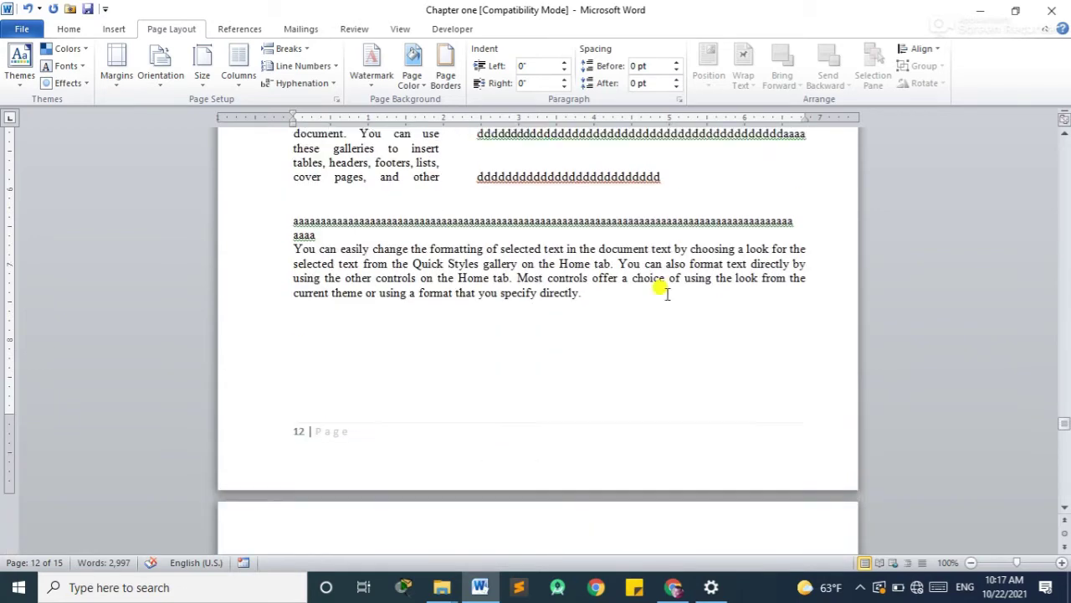
scroll(619, 302, up, 2)
scroll(569, 327, down, 7)
scroll(502, 293, up, 6)
Step: Choose Custom Watermark from the Watermark menu to show the Printed Watermark dialog
scroll(443, 251, up, 2)
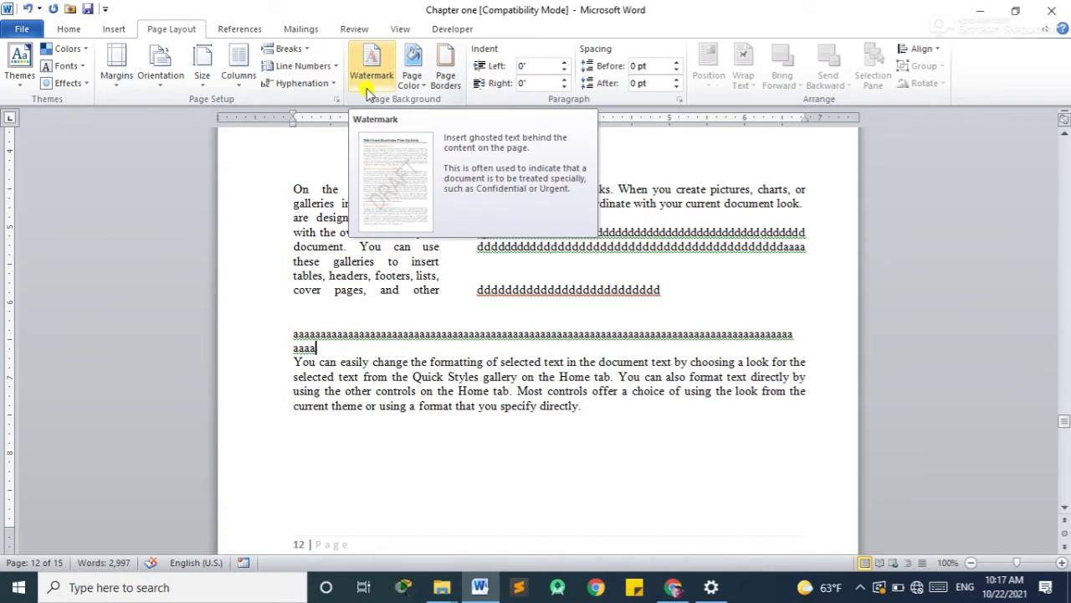
click(369, 88)
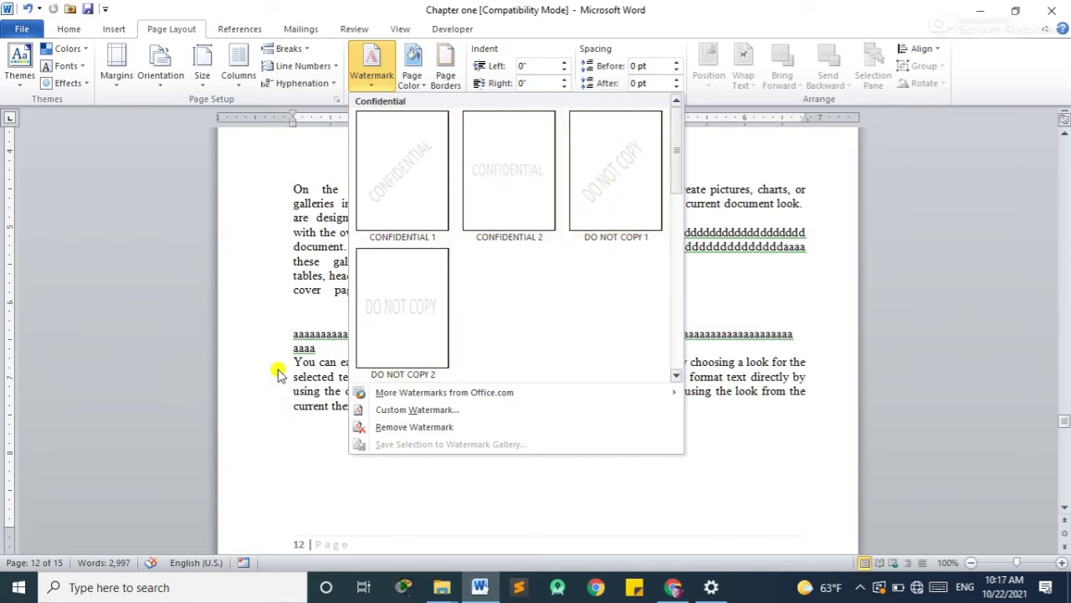
click(421, 410)
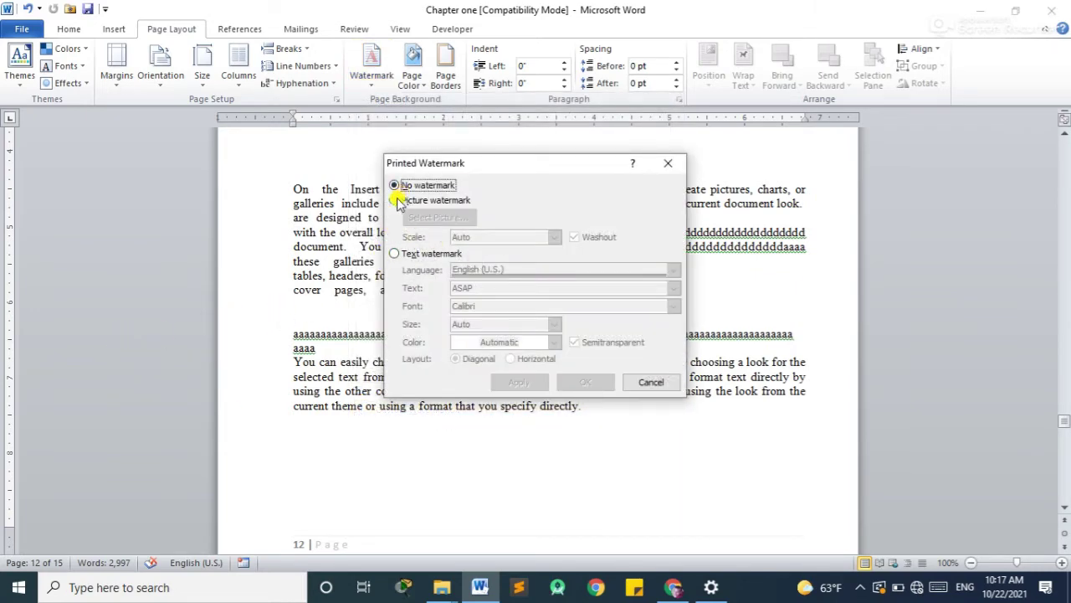
Step: Set a Text watermark reading "Simex Tube"
click(395, 201)
click(395, 252)
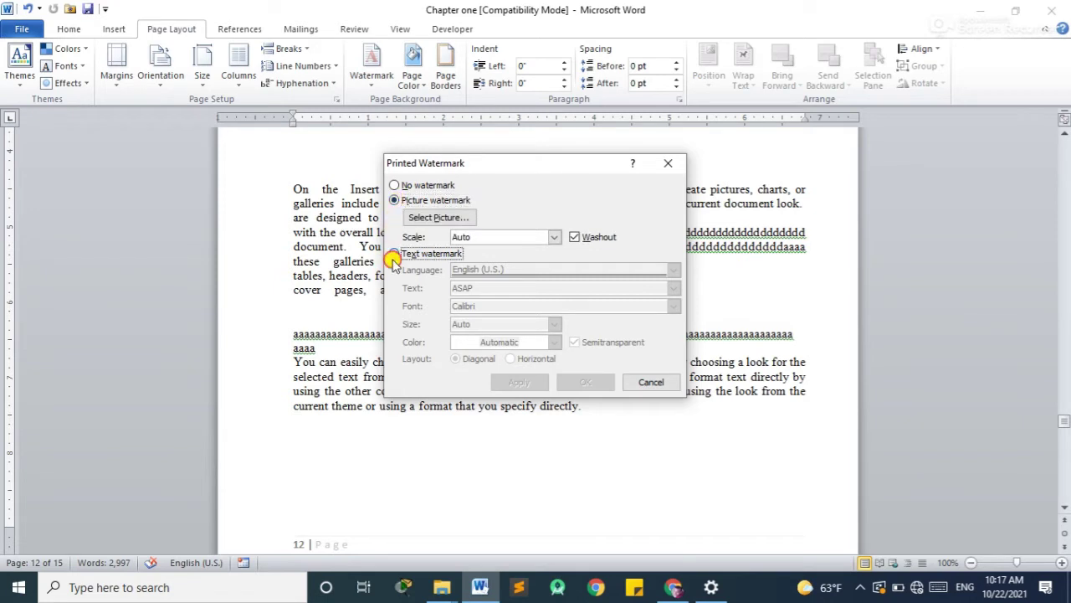
click(480, 289)
text(Simex Tub)
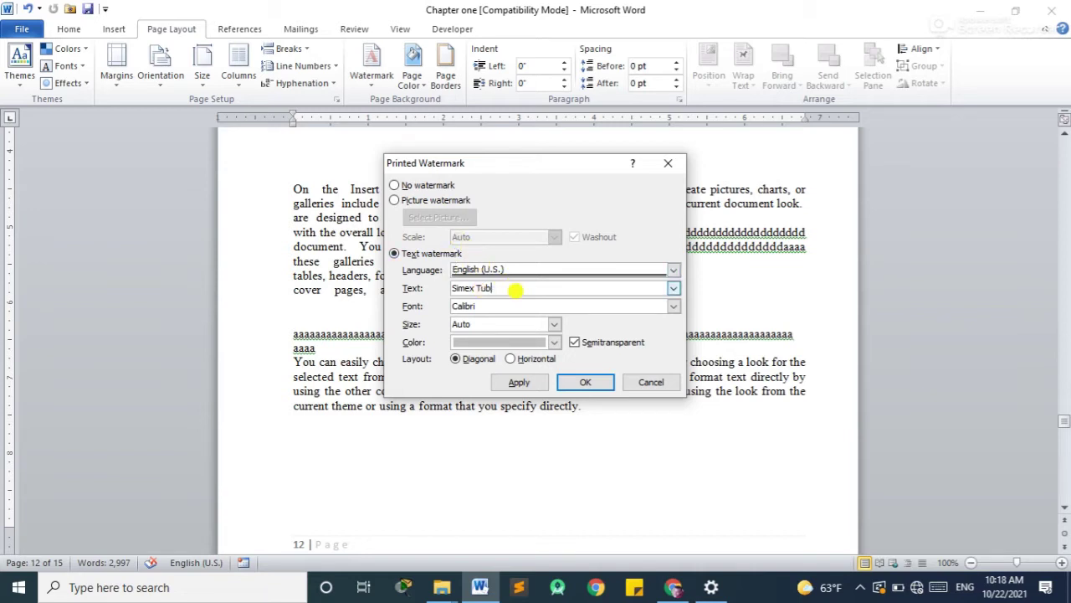
text(e)
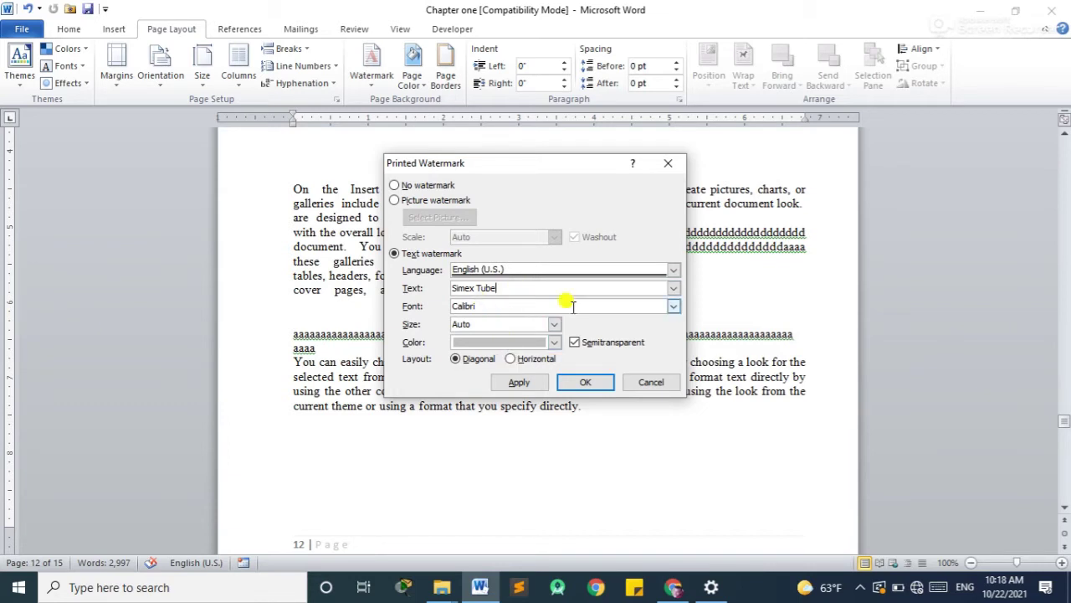
Step: Give the watermark Century Schoolbook font, Diagonal layout and red colour, then apply it
click(673, 306)
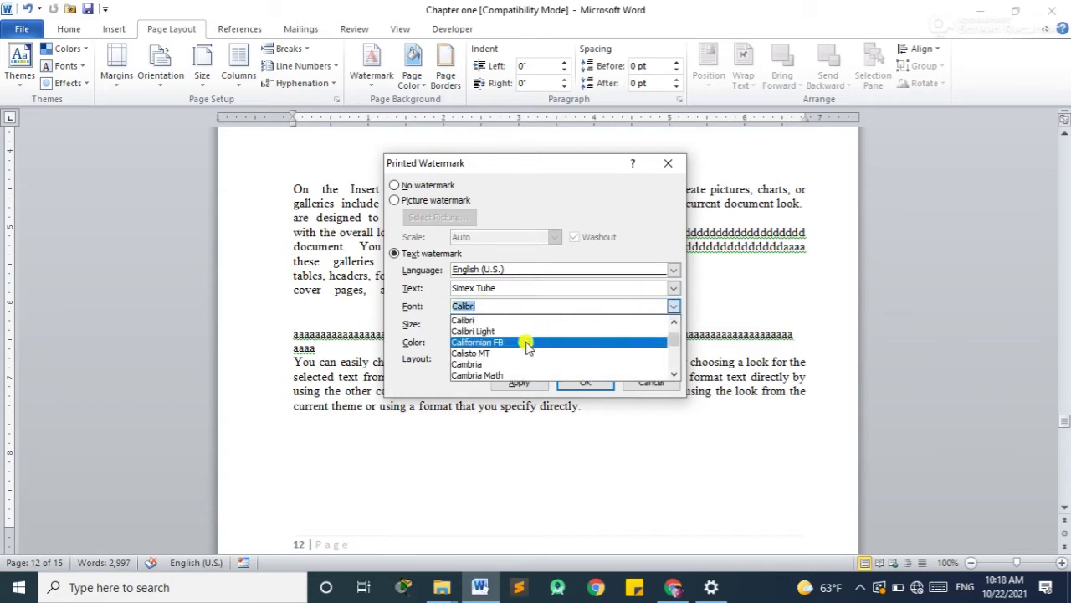
scroll(511, 347, down, 1)
scroll(505, 356, down, 2)
scroll(506, 352, down, 1)
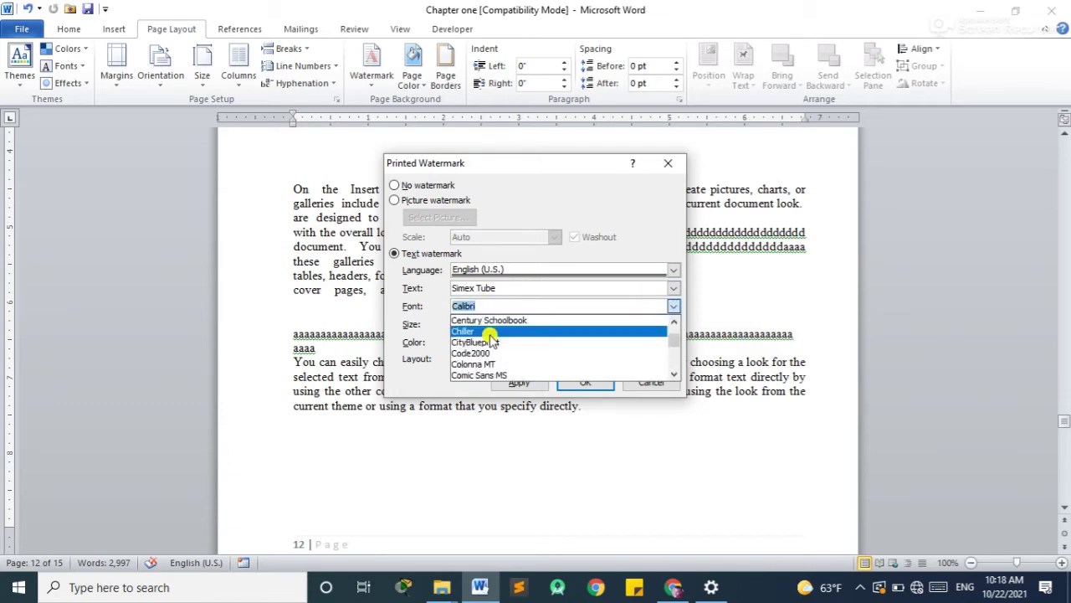
click(506, 321)
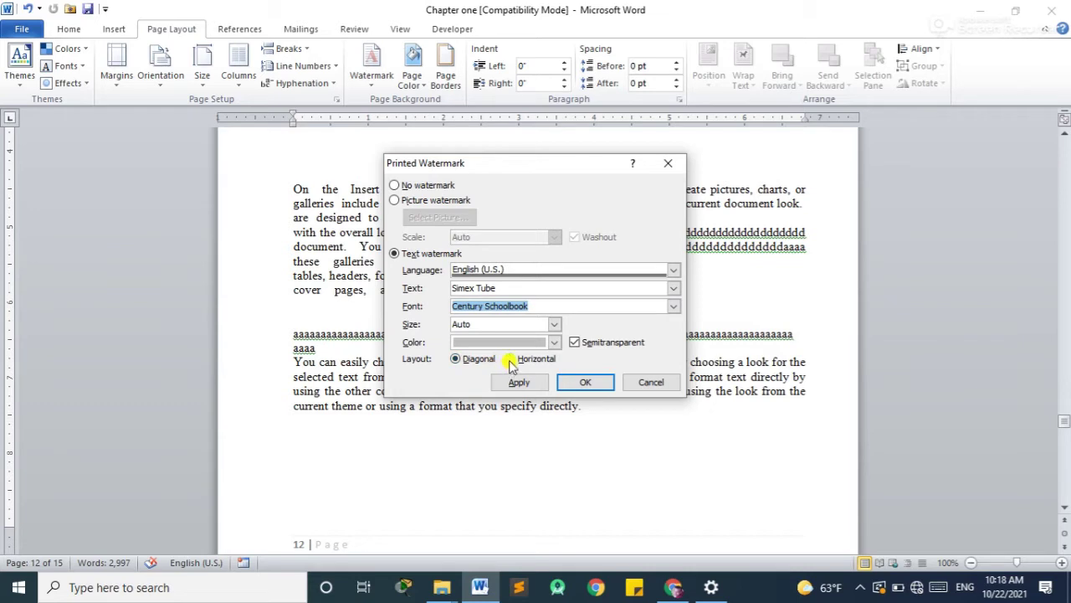
click(511, 360)
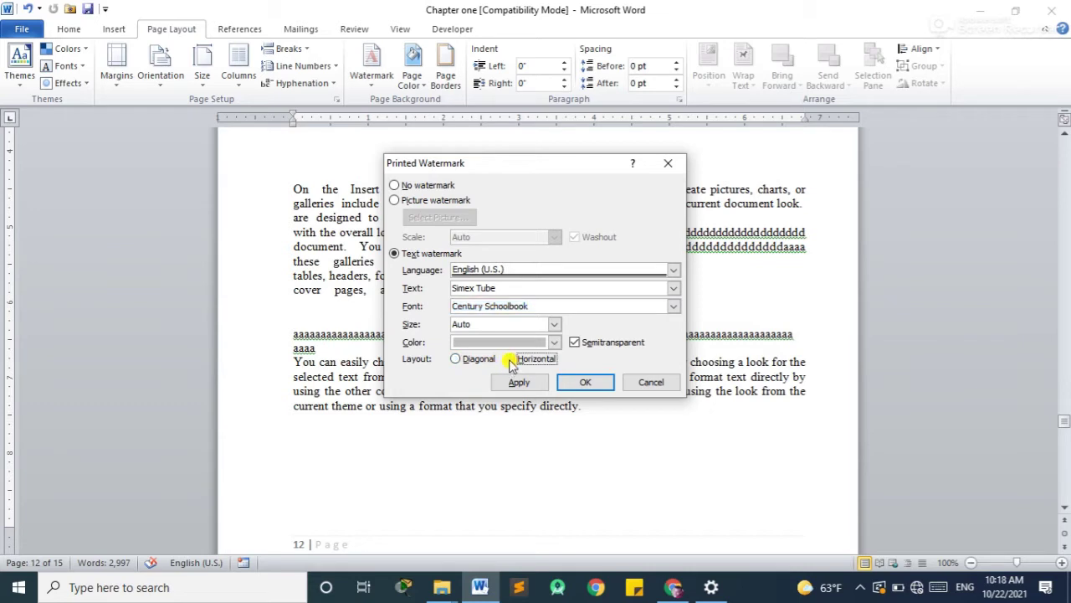
click(457, 359)
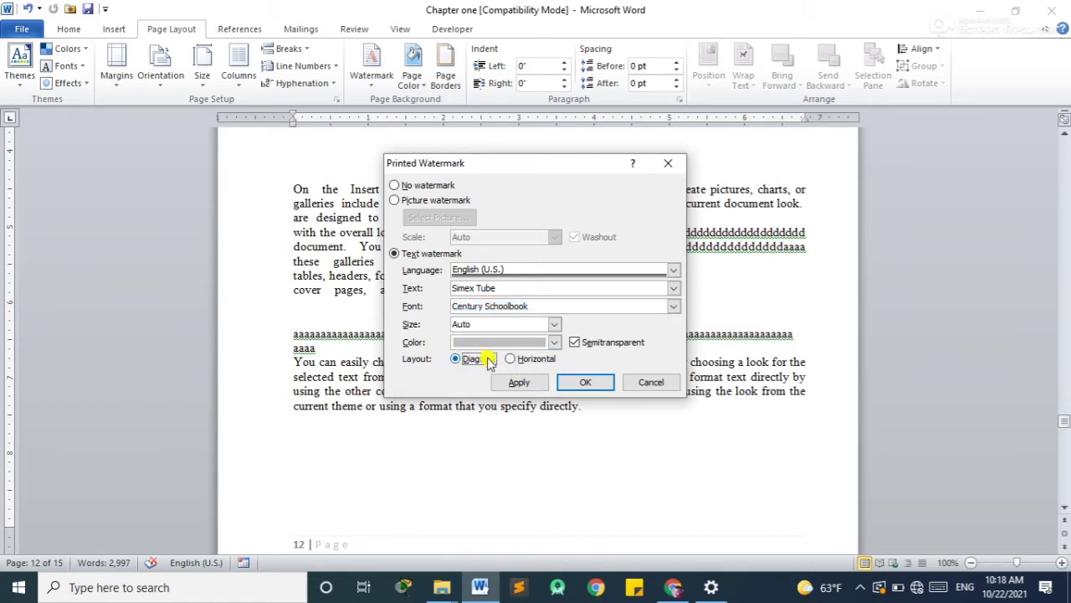
click(554, 342)
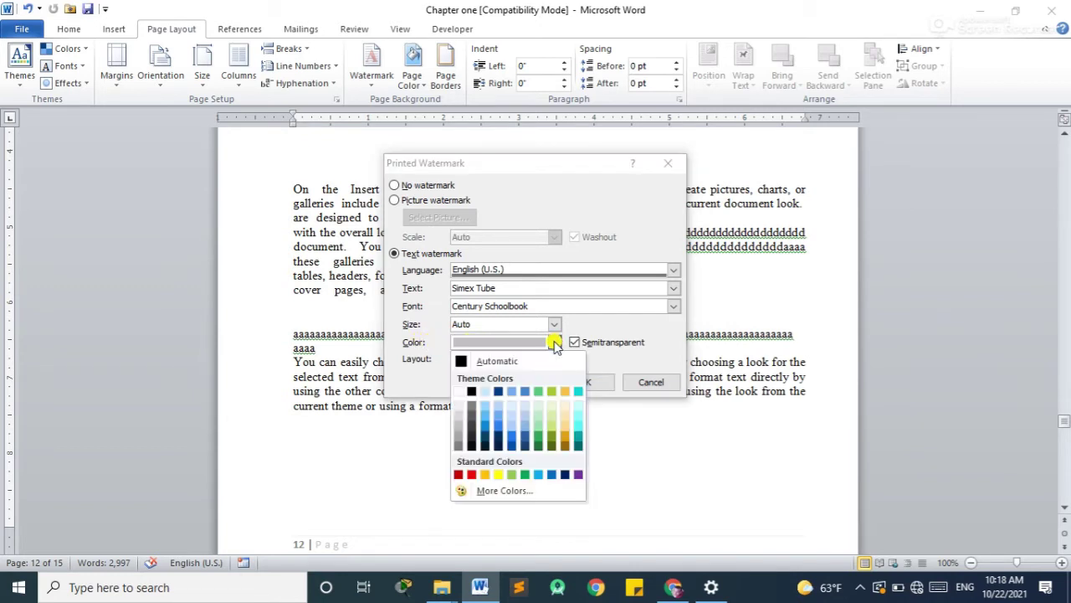
click(471, 475)
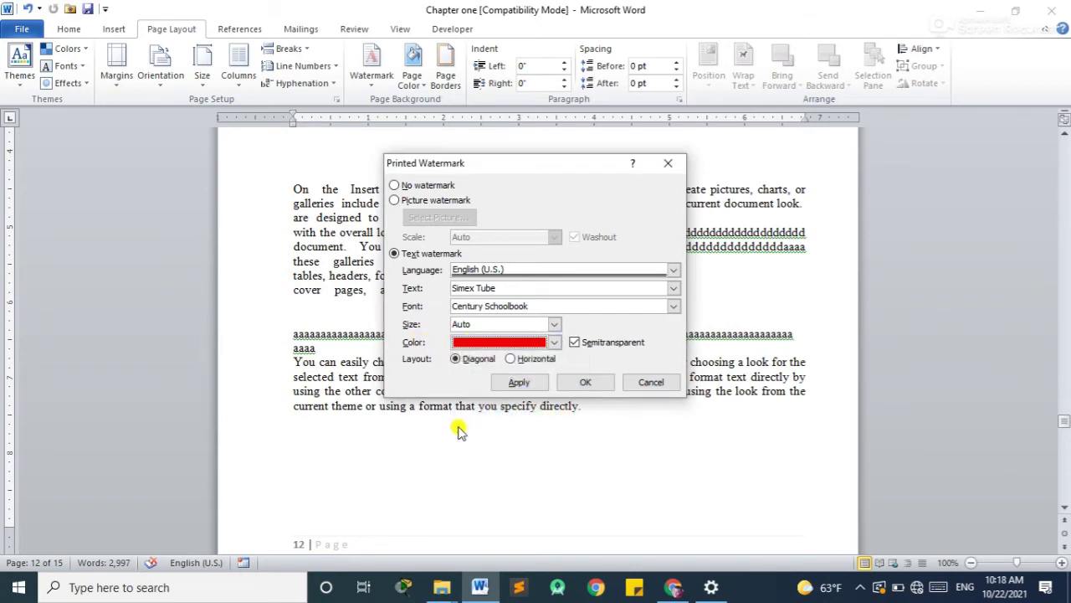
click(583, 383)
Step: Scroll through the pages to review the red "Simex Tube" watermark
scroll(529, 351, up, 5)
scroll(529, 352, up, 3)
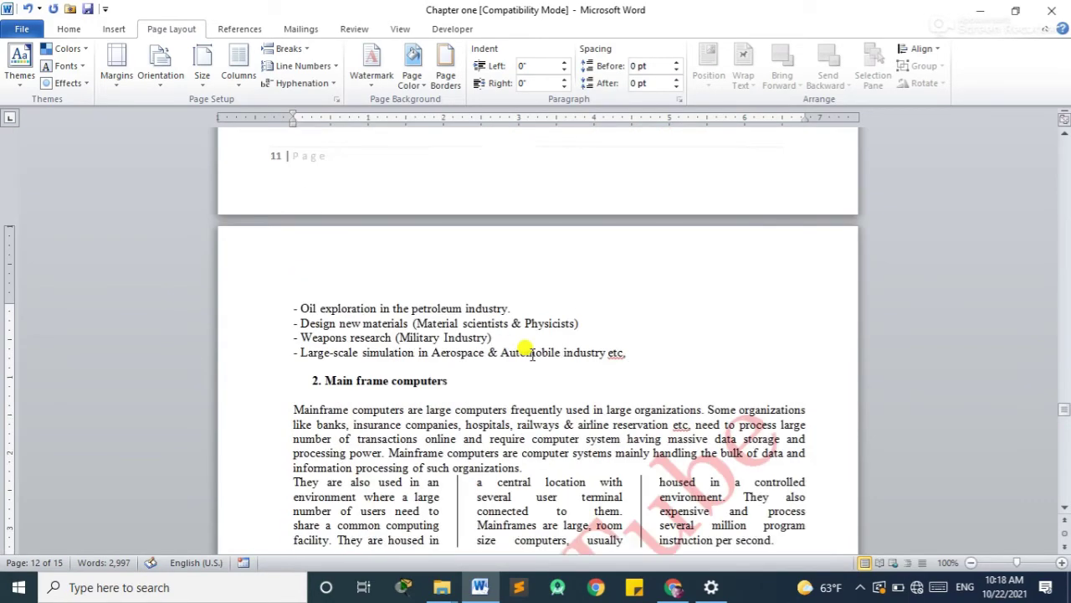
scroll(519, 346, down, 8)
scroll(605, 378, down, 4)
scroll(589, 377, down, 7)
scroll(542, 377, down, 15)
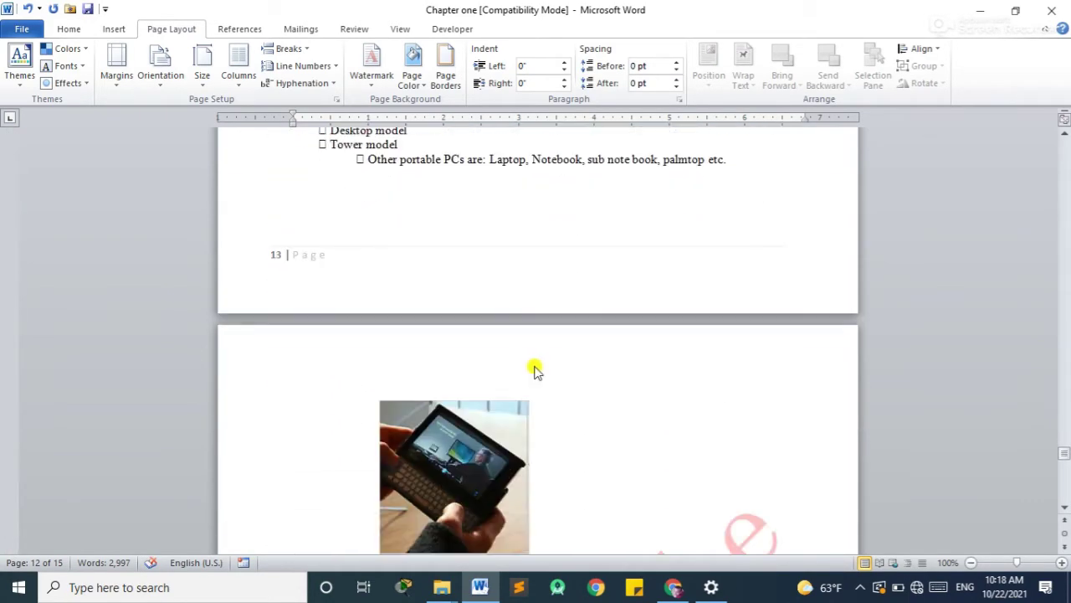
scroll(528, 372, down, 3)
scroll(523, 365, down, 8)
scroll(525, 360, down, 7)
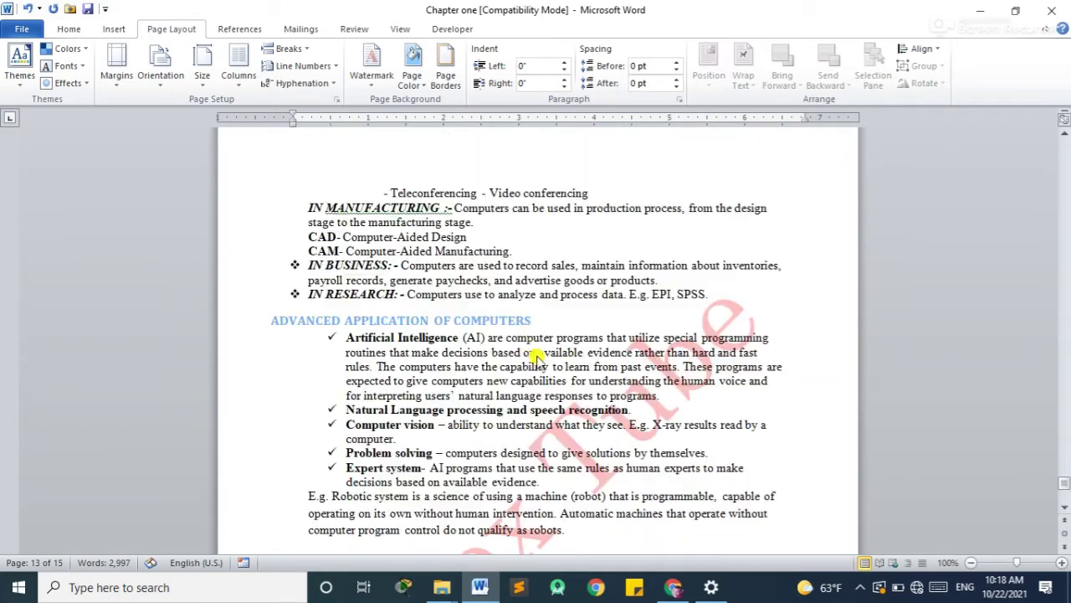
scroll(530, 354, down, 6)
scroll(529, 358, down, 2)
scroll(521, 362, up, 9)
scroll(521, 359, up, 10)
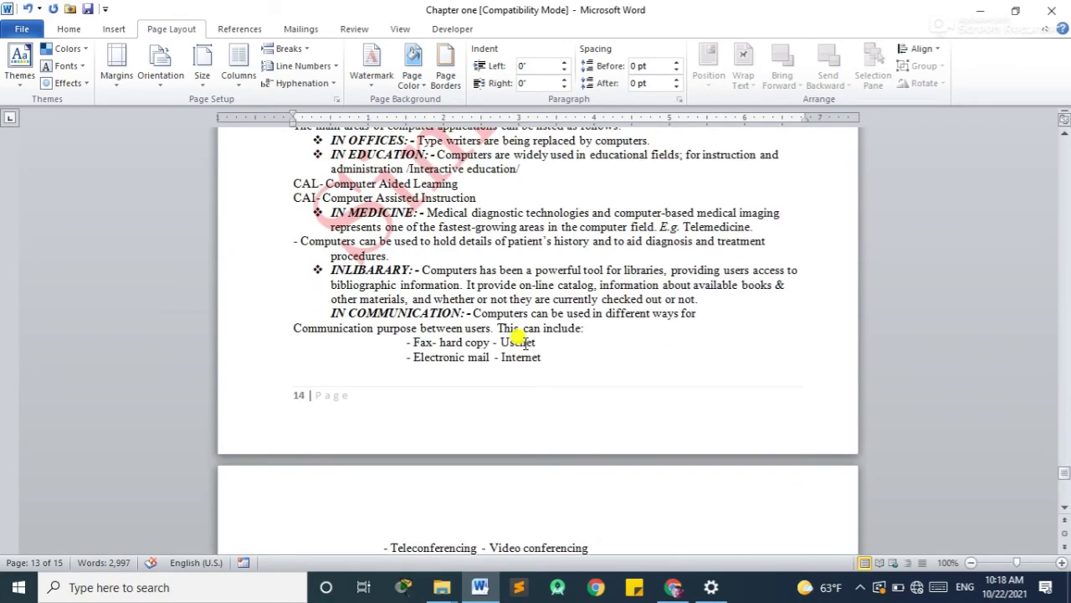
scroll(524, 351, up, 15)
scroll(523, 343, up, 12)
scroll(522, 343, up, 12)
scroll(522, 344, up, 15)
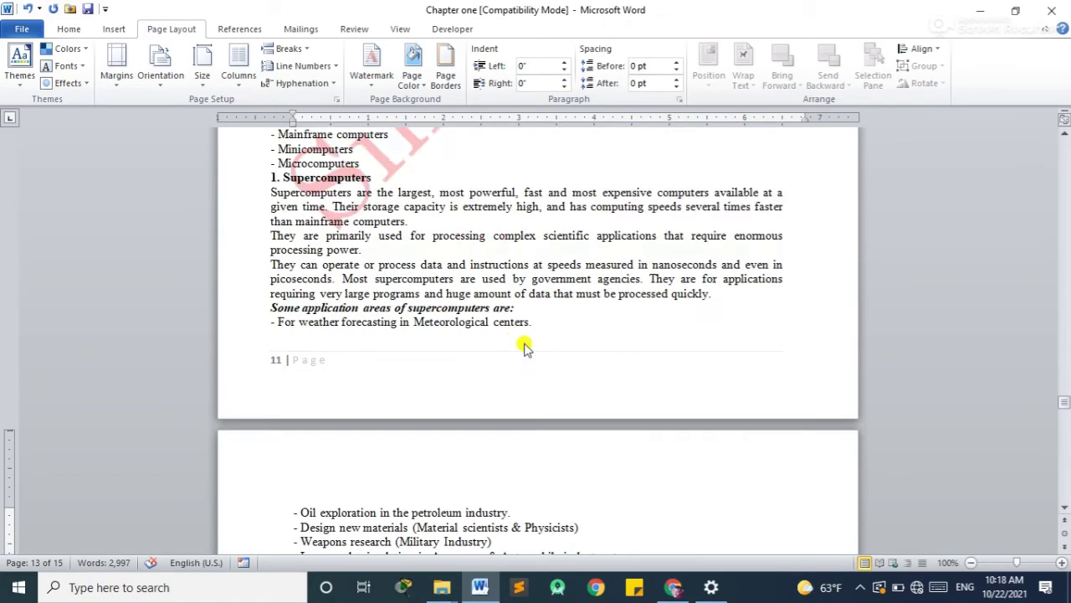
scroll(524, 343, up, 9)
scroll(524, 343, up, 15)
scroll(524, 345, up, 15)
scroll(524, 347, up, 15)
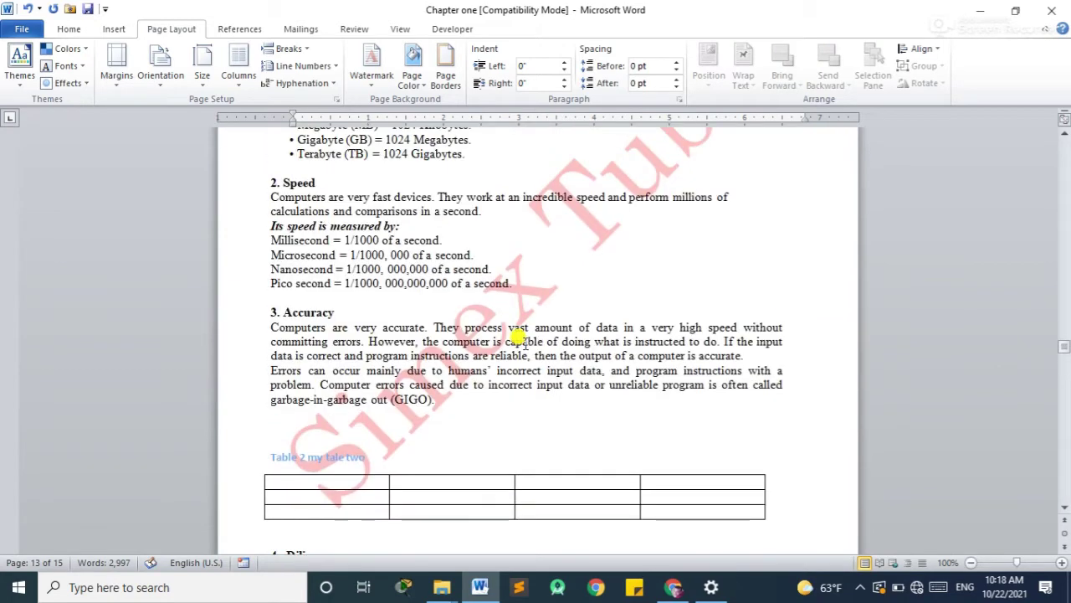
Step: Remove the watermark, then reopen the Watermark menu
click(371, 60)
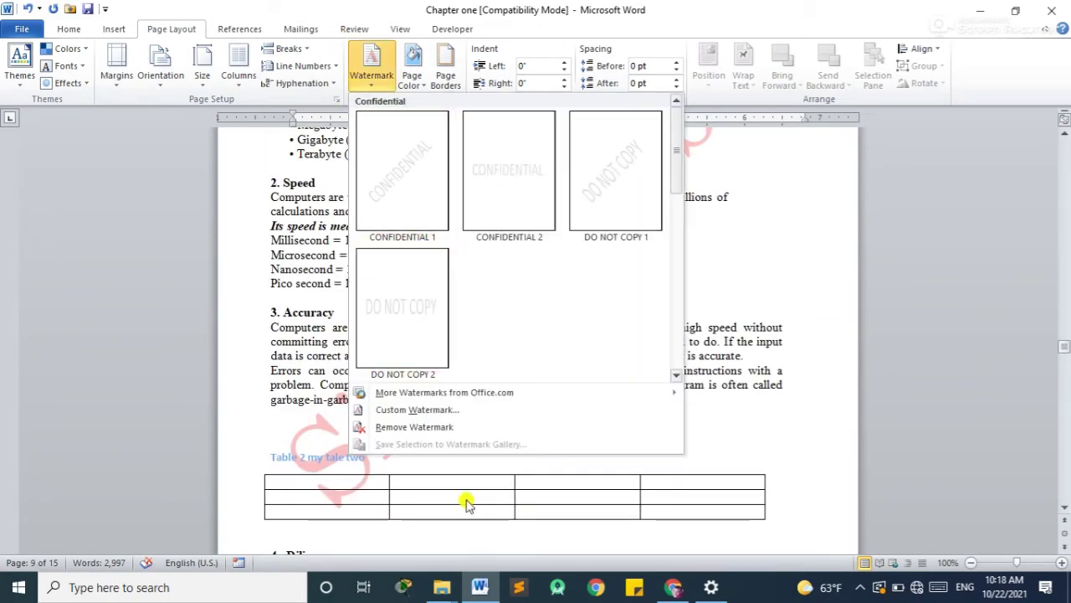
click(431, 428)
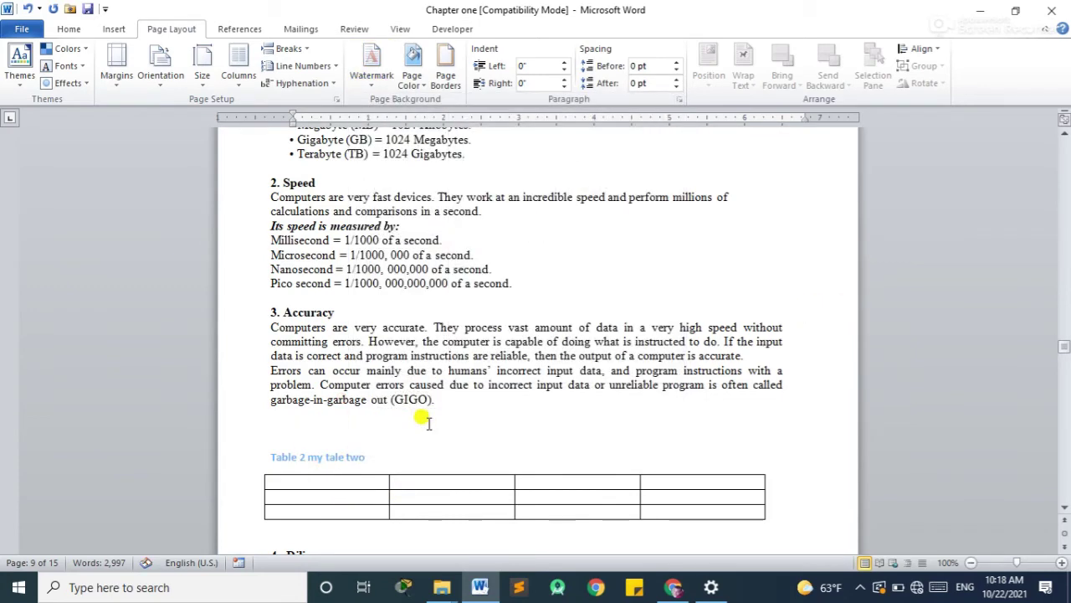
click(366, 81)
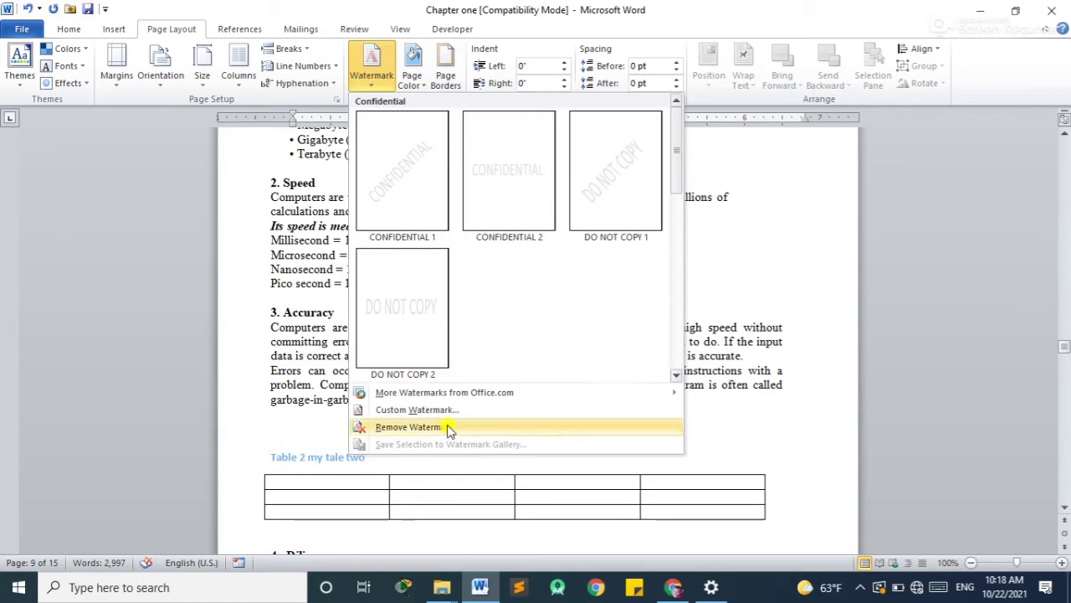
Step: Create a horizontal, orange, size 44 'Simex Tube' text watermark
click(435, 410)
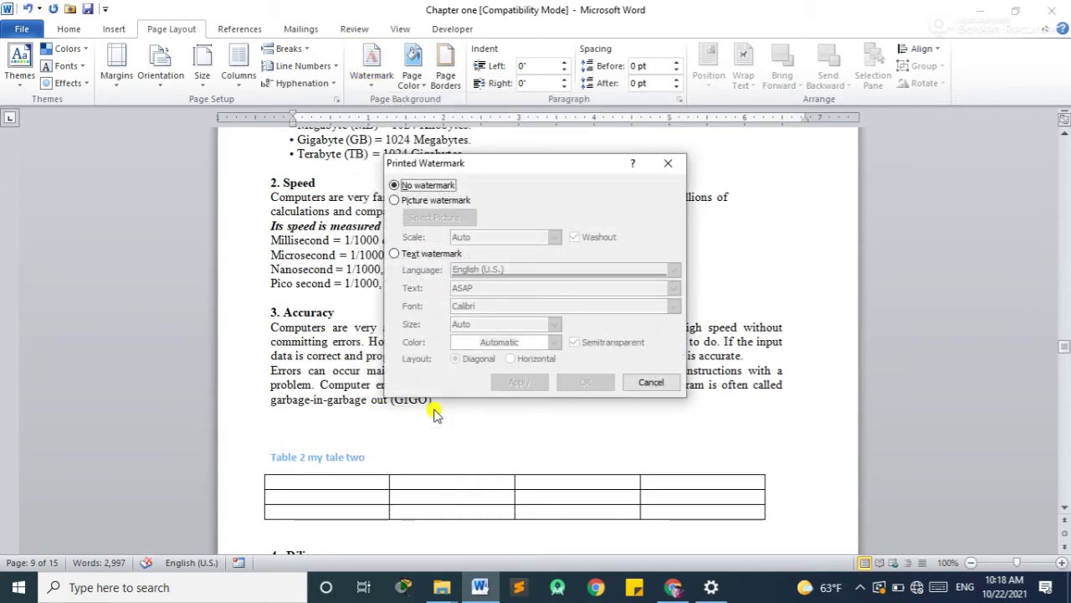
click(391, 254)
text(Simex Tube)
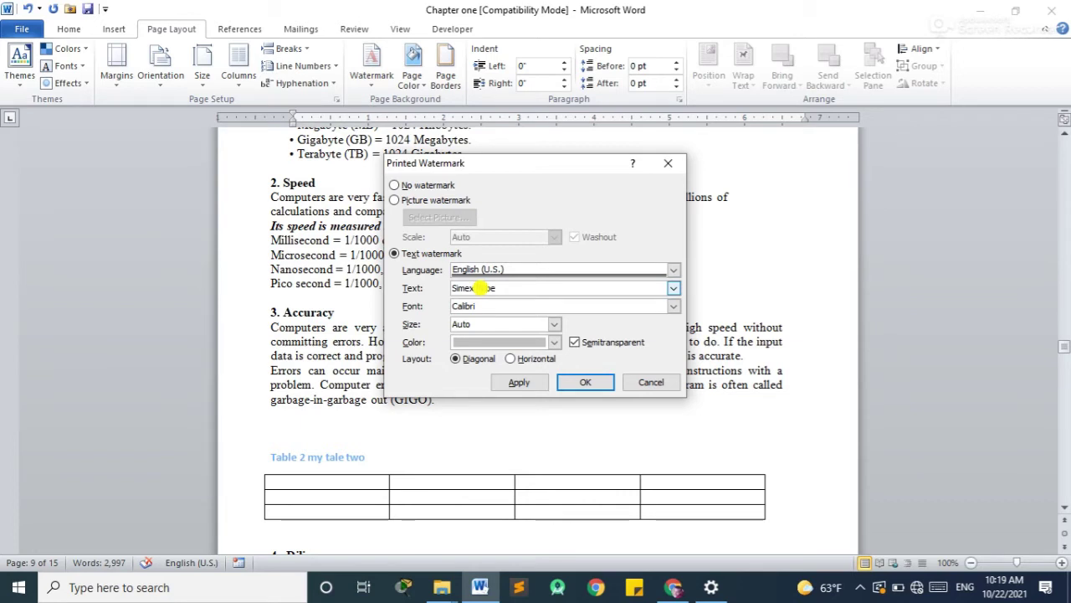
click(511, 358)
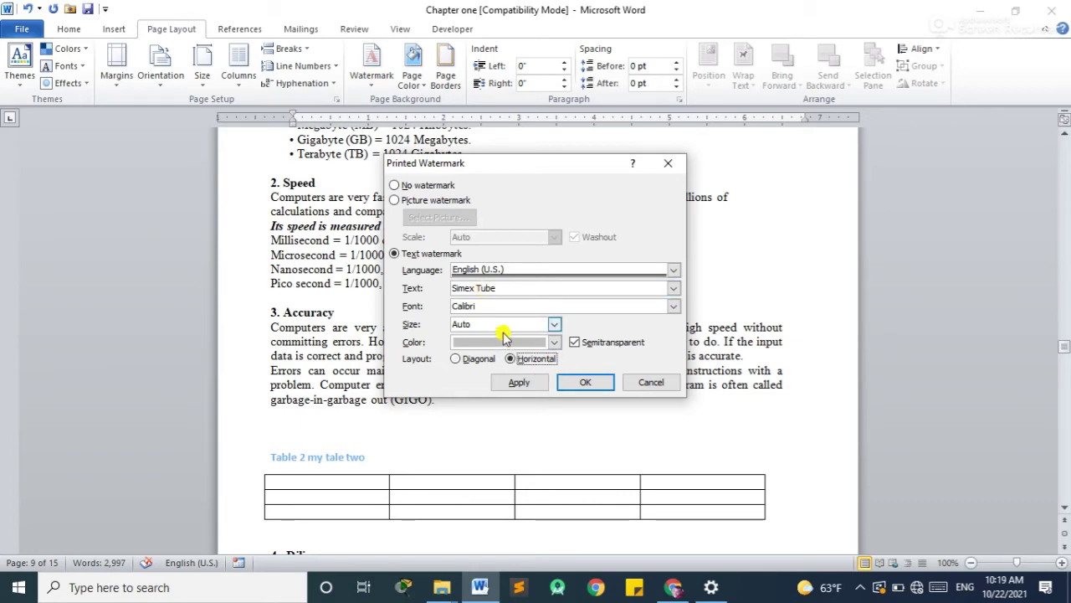
click(554, 324)
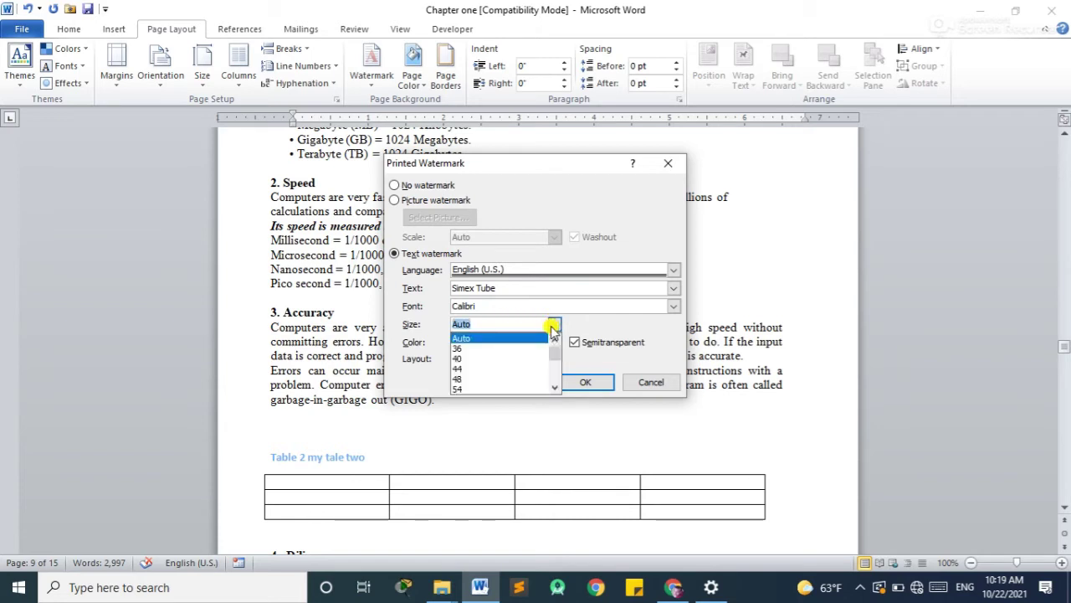
click(475, 371)
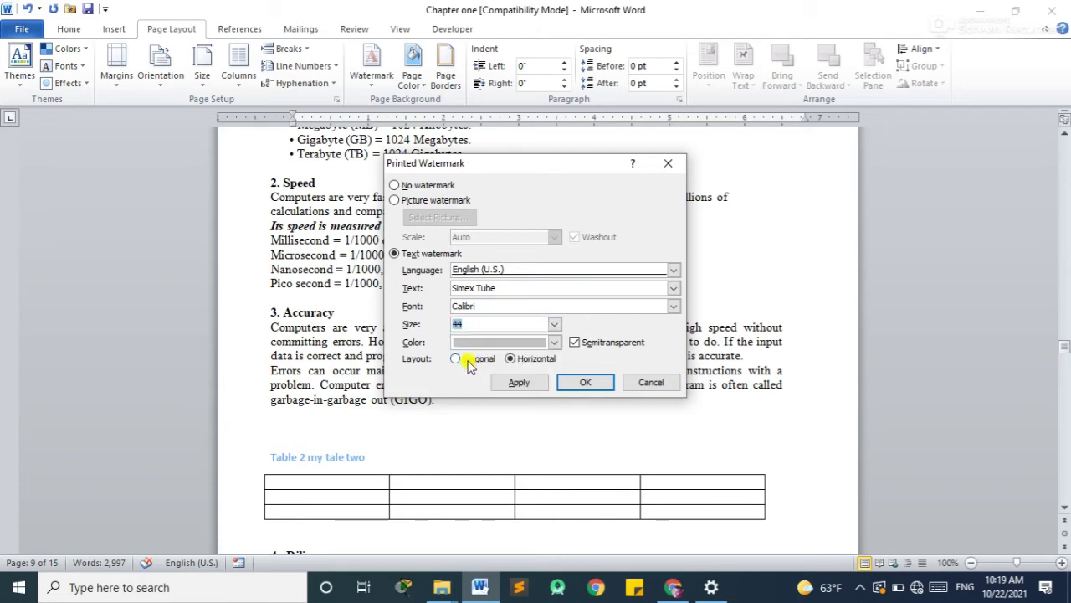
click(540, 343)
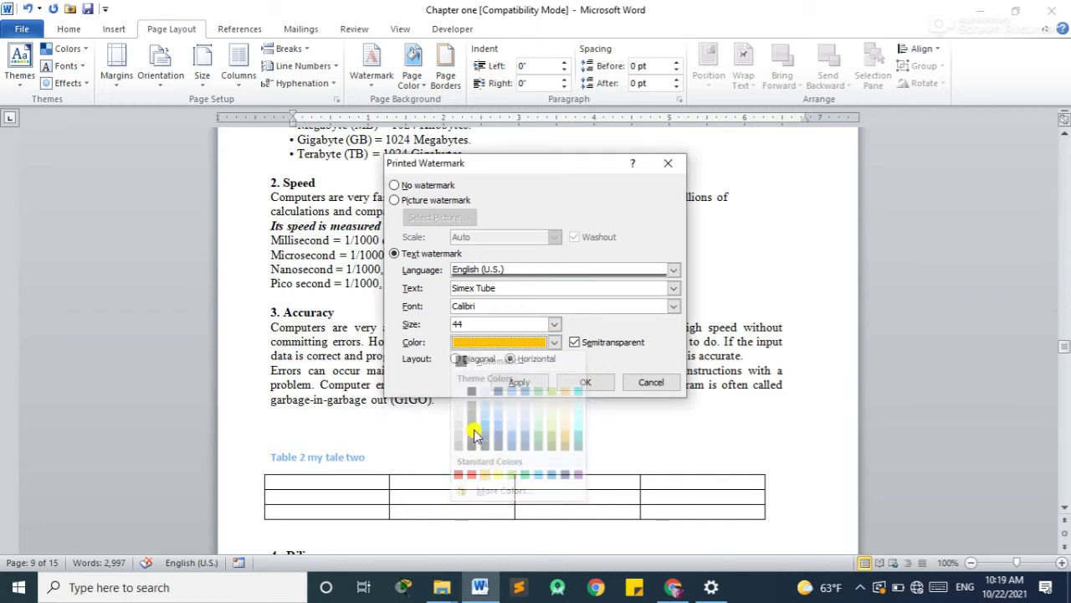
click(485, 475)
click(577, 382)
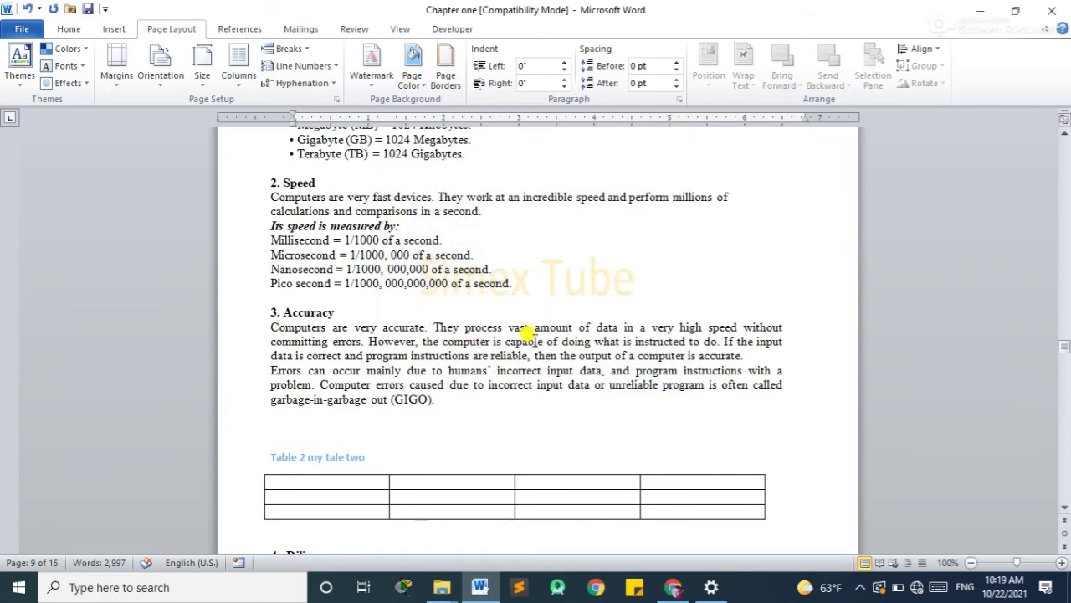
Step: Scroll through the pages to check the orange watermark
scroll(522, 342, up, 5)
scroll(523, 201, down, 4)
scroll(558, 308, up, 10)
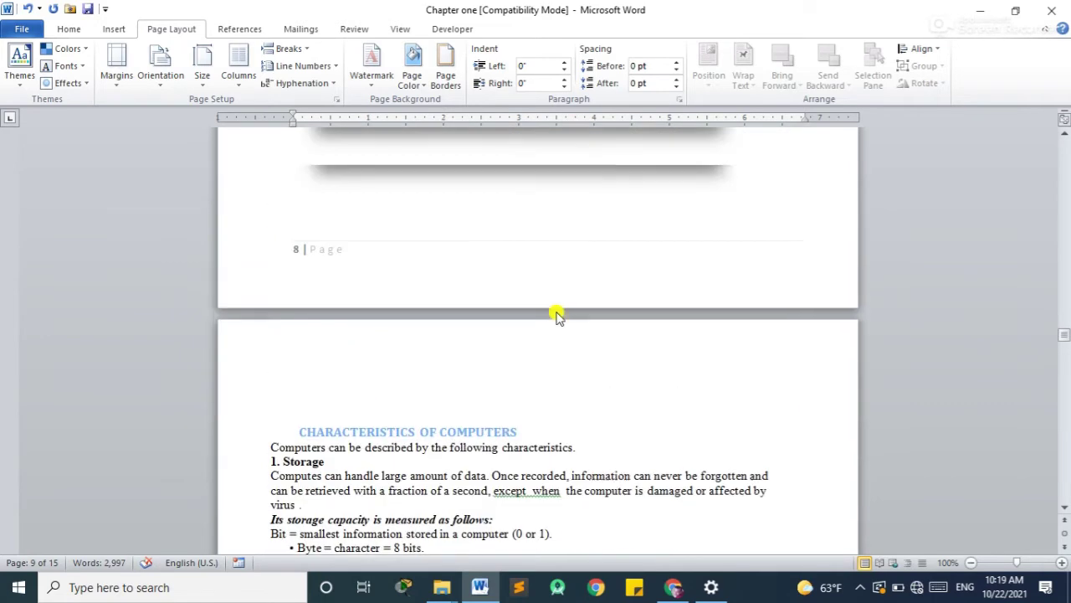
scroll(558, 308, up, 8)
scroll(558, 308, up, 6)
scroll(557, 308, up, 7)
scroll(557, 306, up, 8)
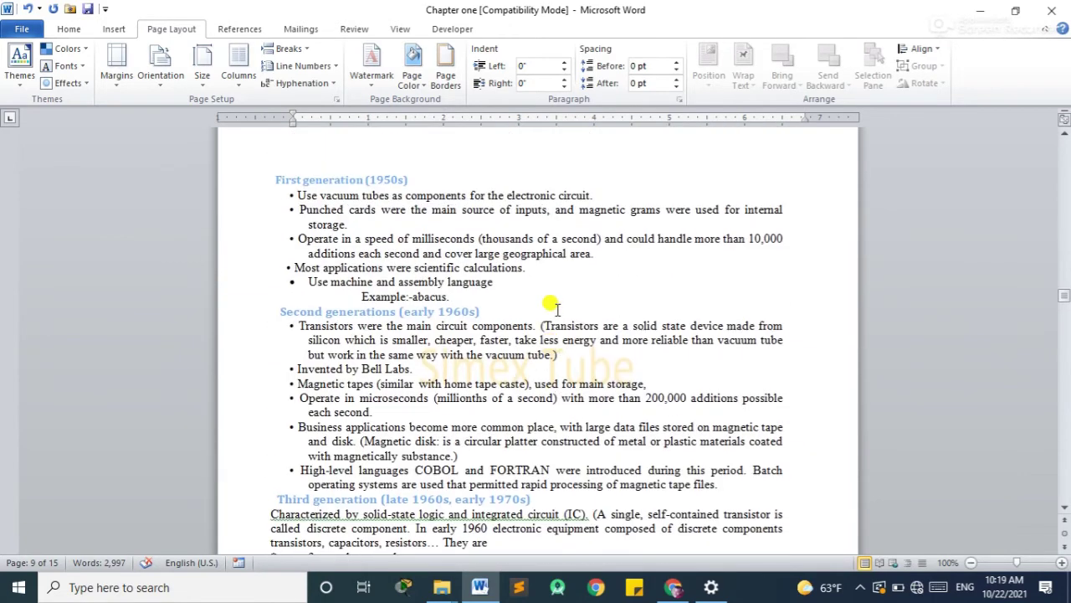
scroll(582, 306, up, 7)
scroll(583, 305, down, 3)
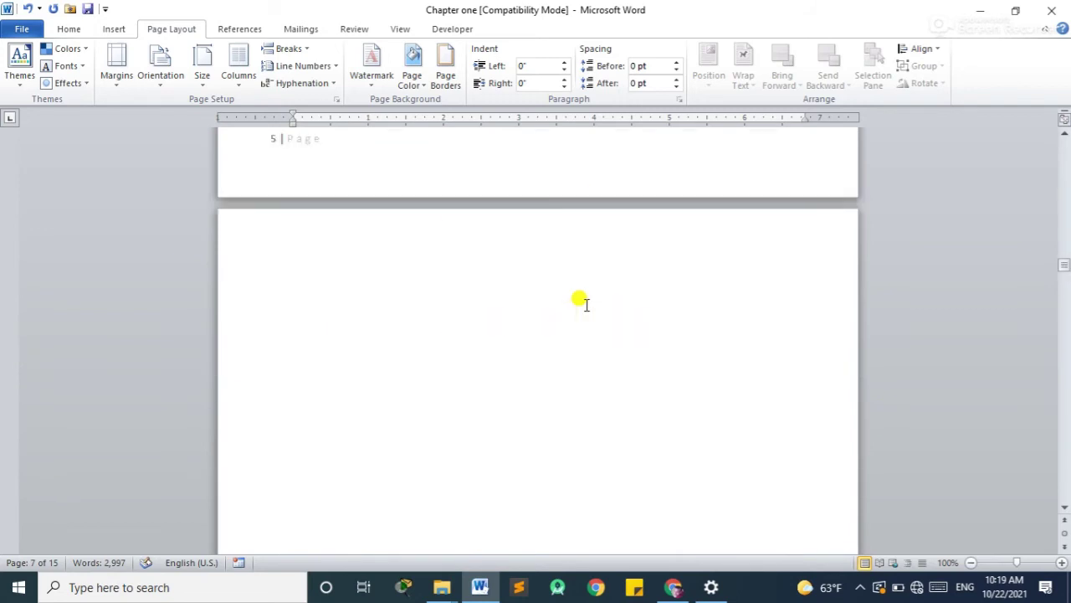
scroll(574, 285, up, 10)
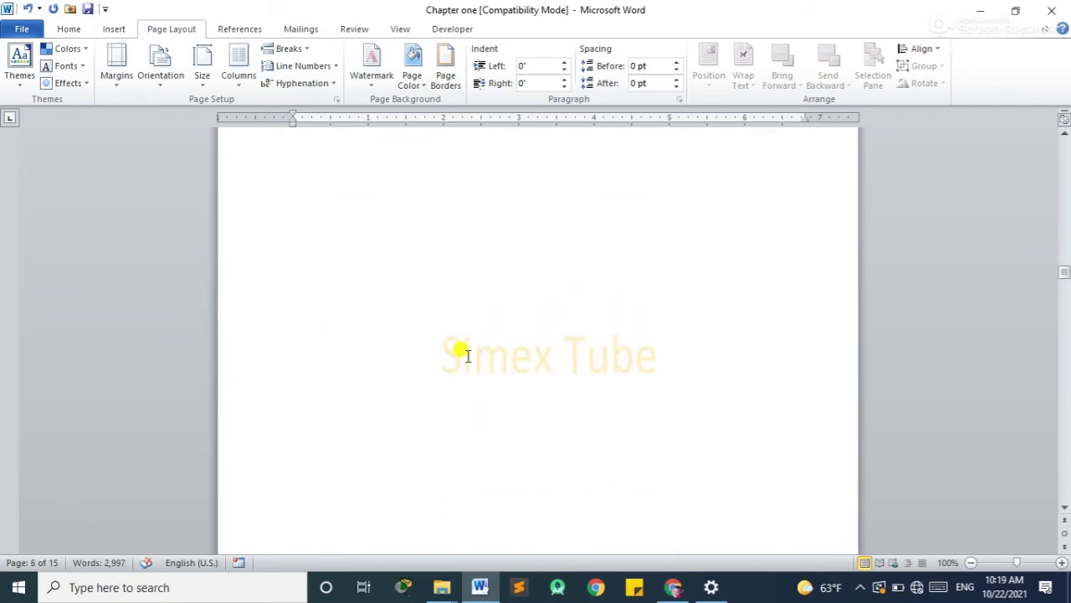
Step: Try No Color, then set the page colour to a very light grey theme colour
click(419, 84)
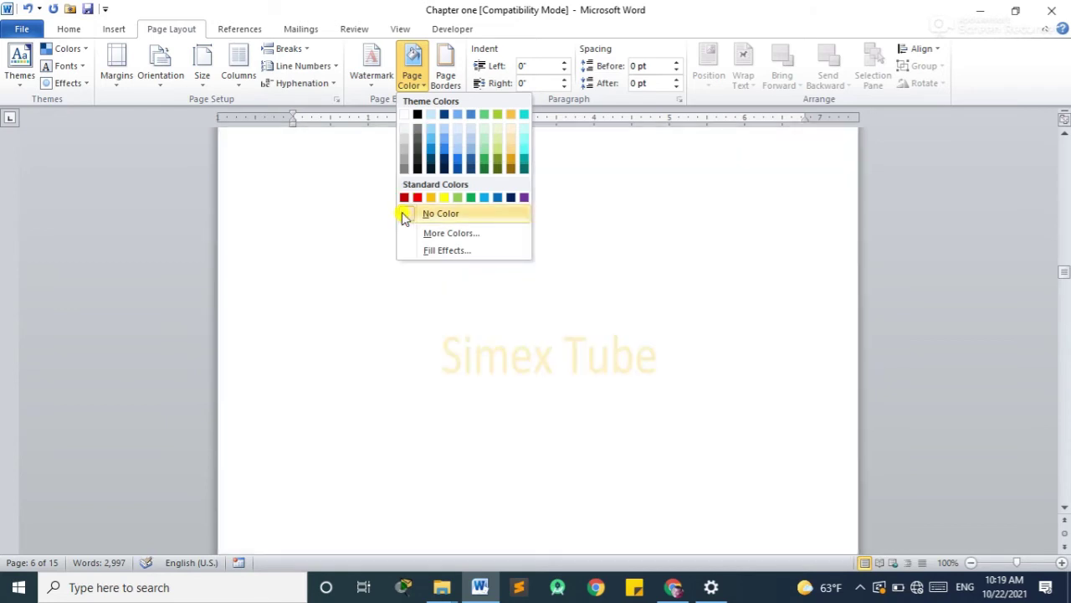
click(407, 213)
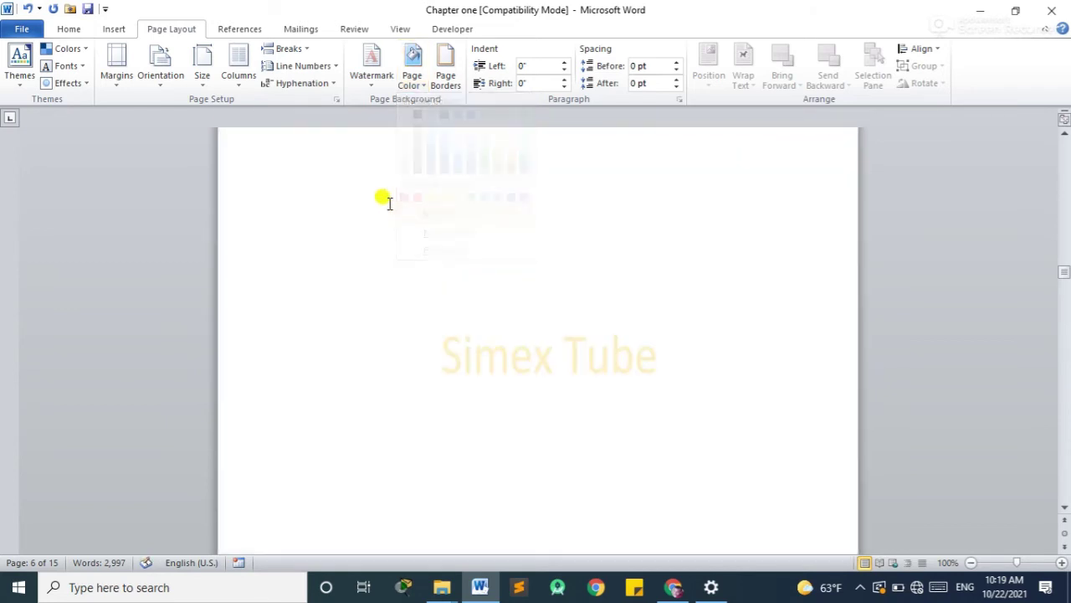
click(422, 88)
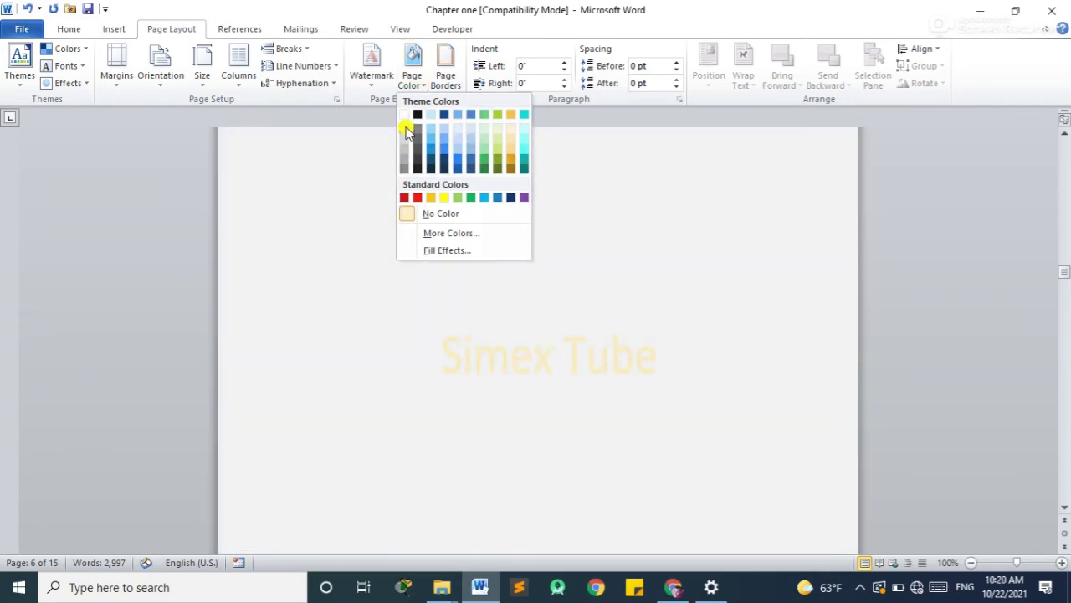
click(404, 127)
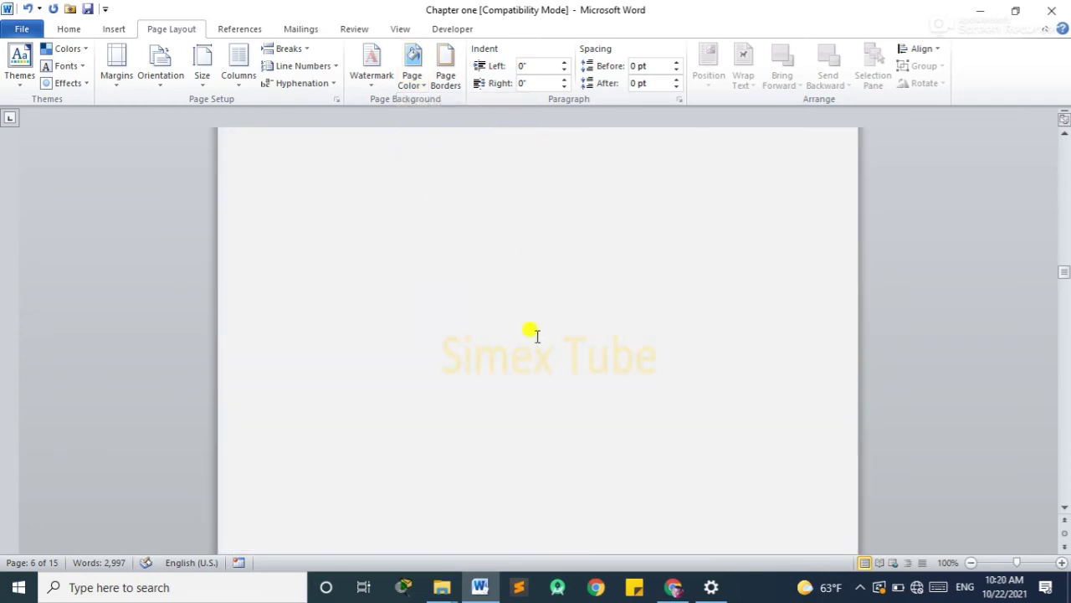
scroll(472, 484, up, 2)
scroll(542, 425, up, 5)
scroll(580, 301, down, 5)
scroll(509, 361, down, 4)
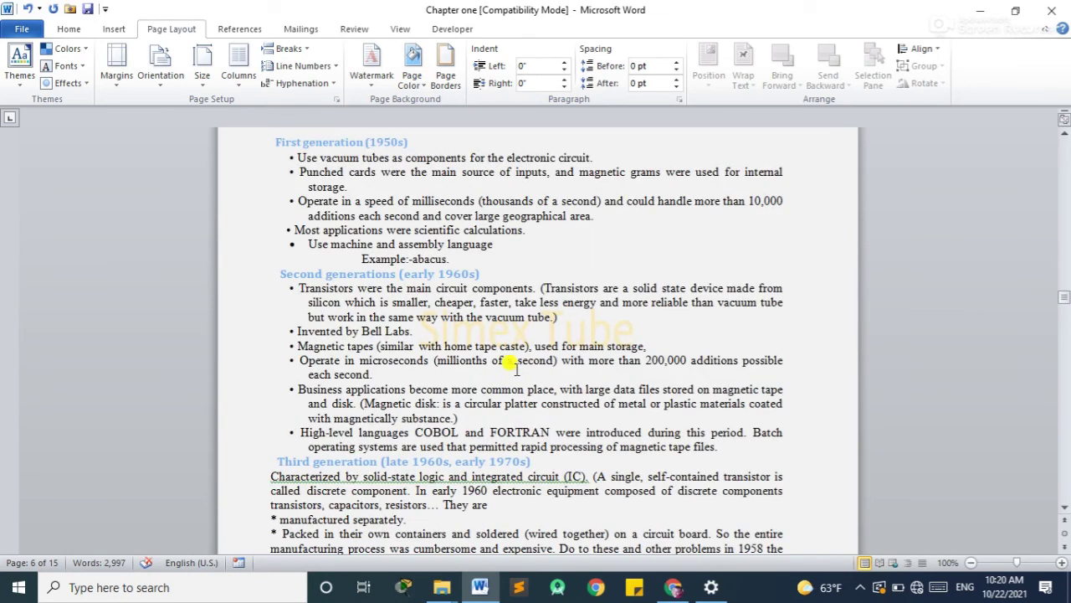
scroll(512, 364, up, 3)
scroll(510, 364, up, 5)
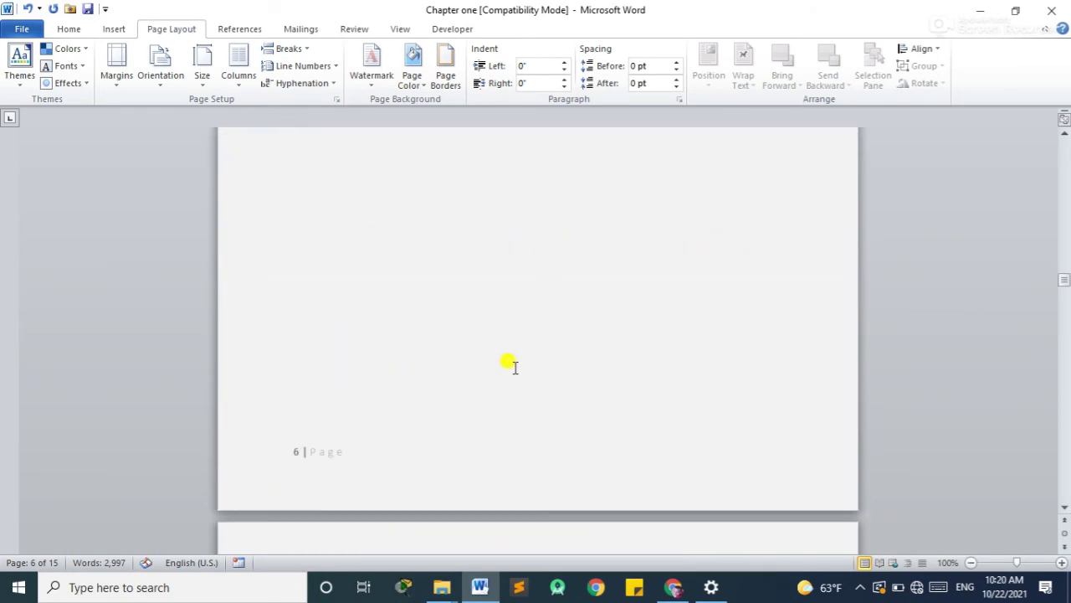
Step: In Page Borders, try Box, Shadow and 3-D, then pick a double-line style
click(456, 82)
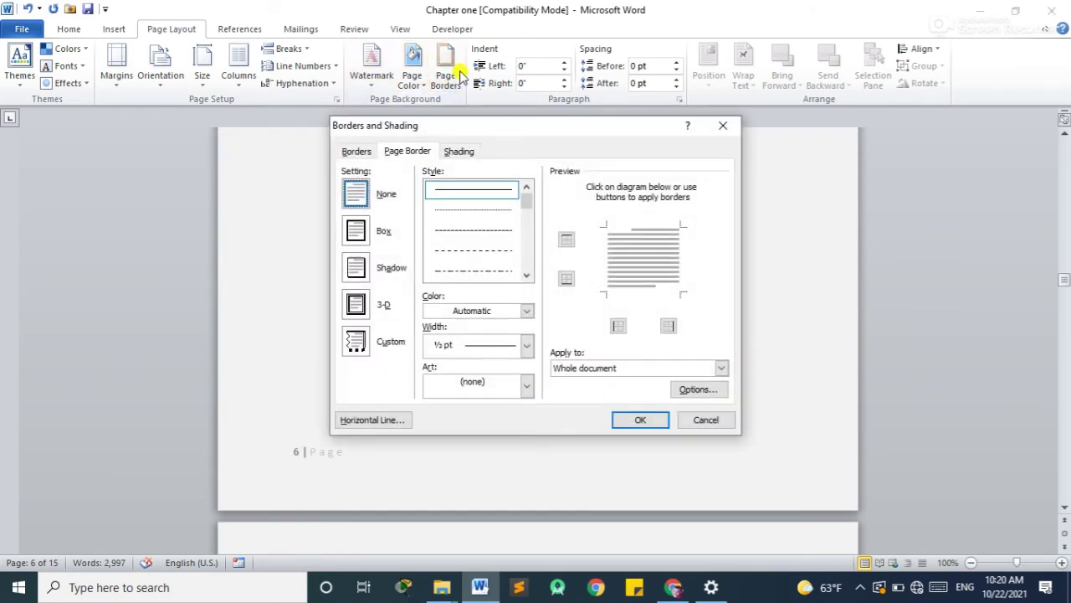
click(357, 230)
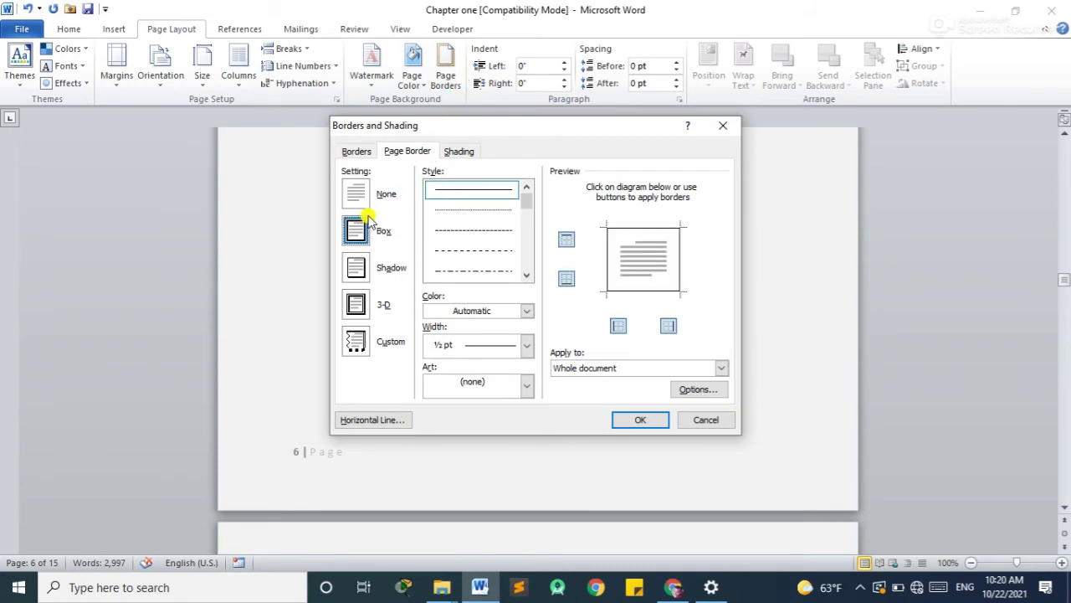
click(357, 273)
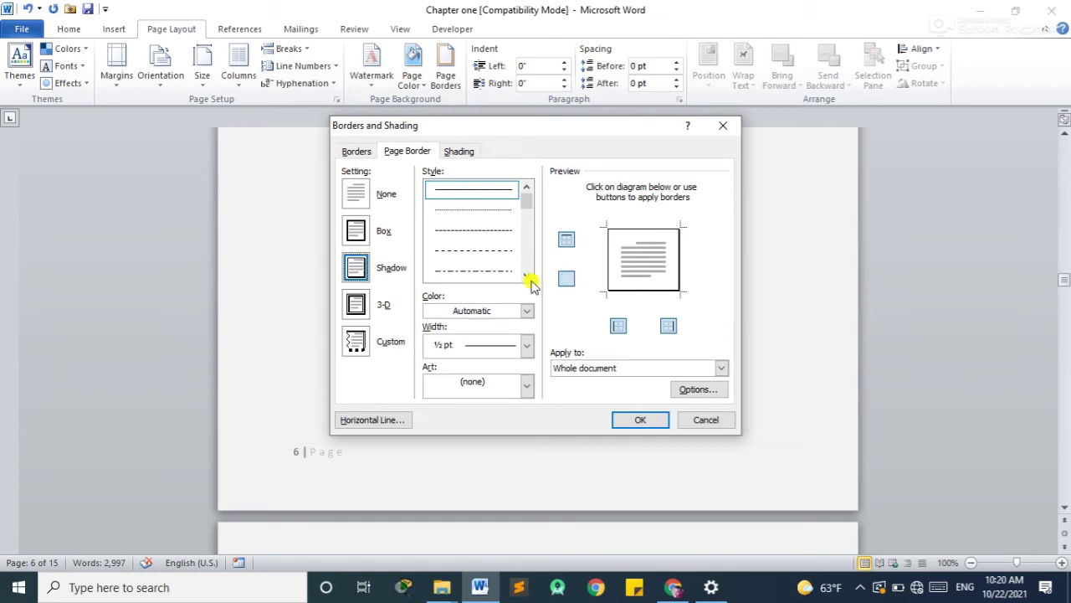
click(355, 305)
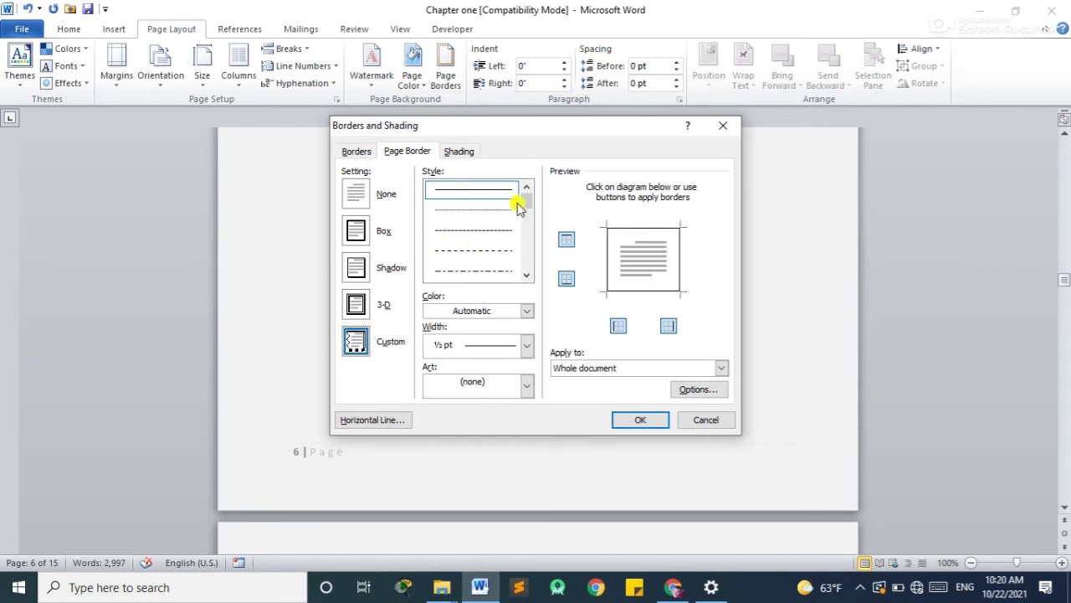
drag(522, 197, 517, 214)
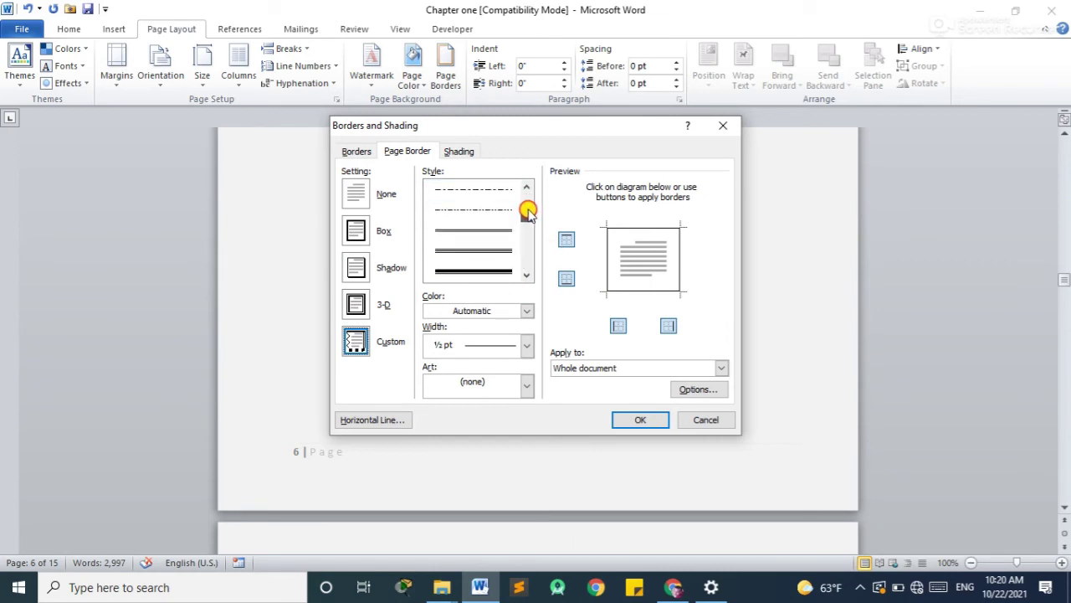
click(476, 231)
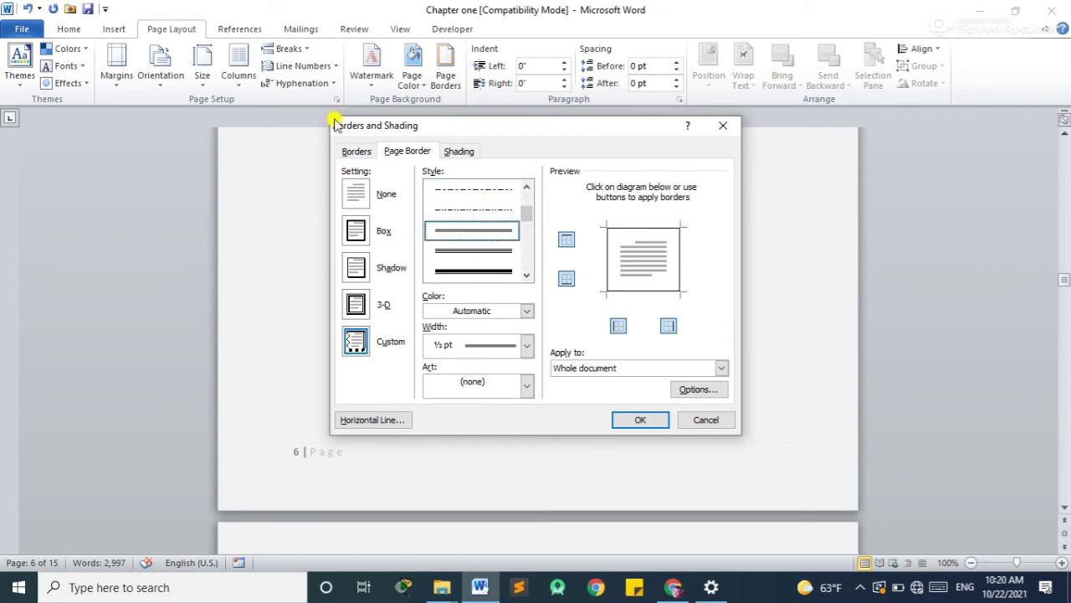
click(618, 325)
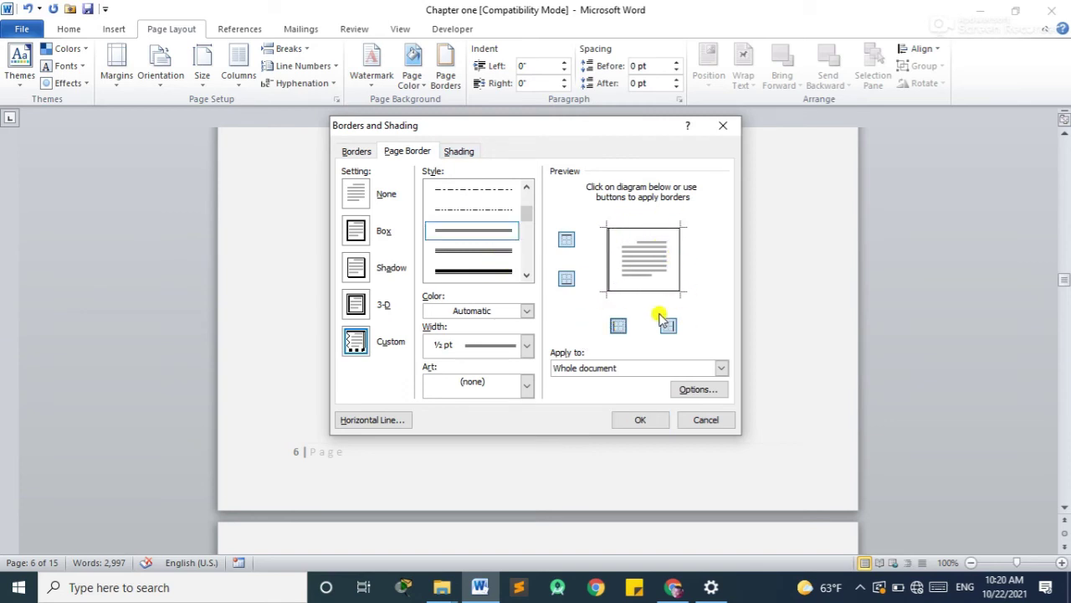
Step: Make the border ¾ pt wide and red, apply it to the pages, and check them
click(523, 346)
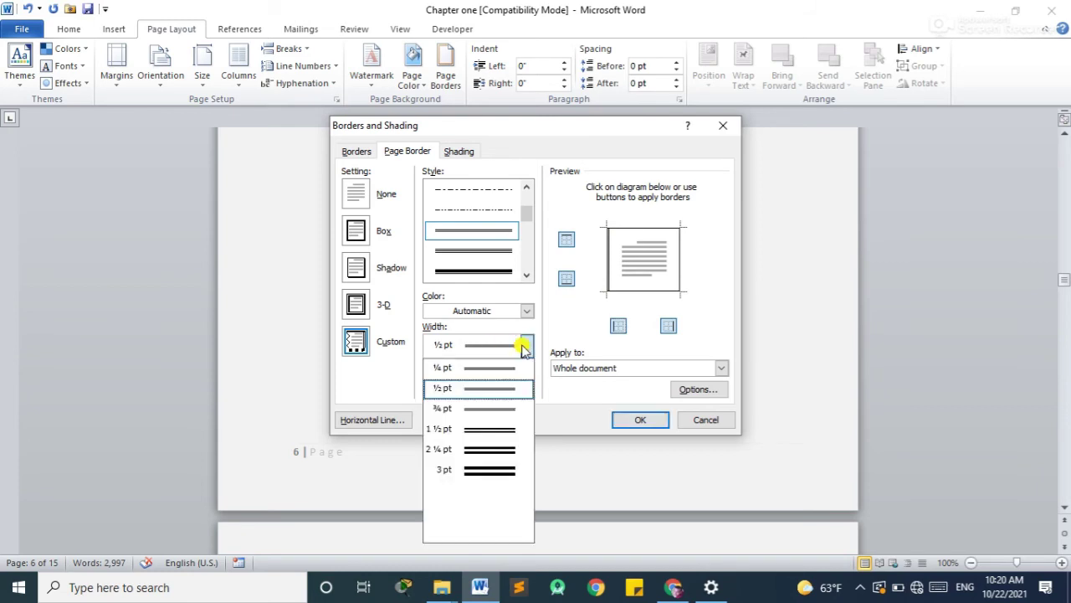
click(492, 408)
click(527, 313)
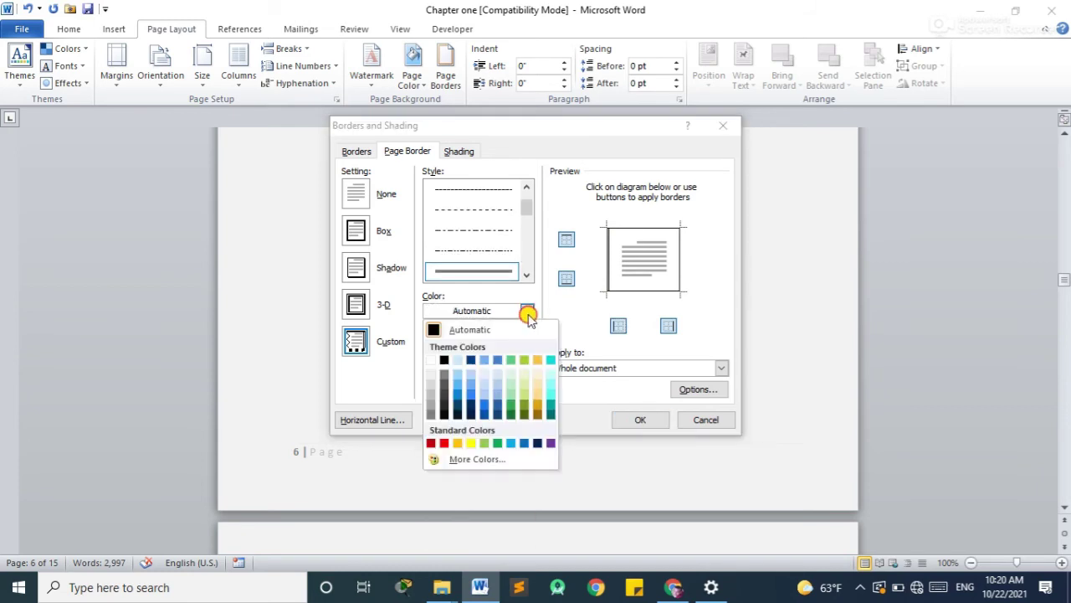
click(446, 441)
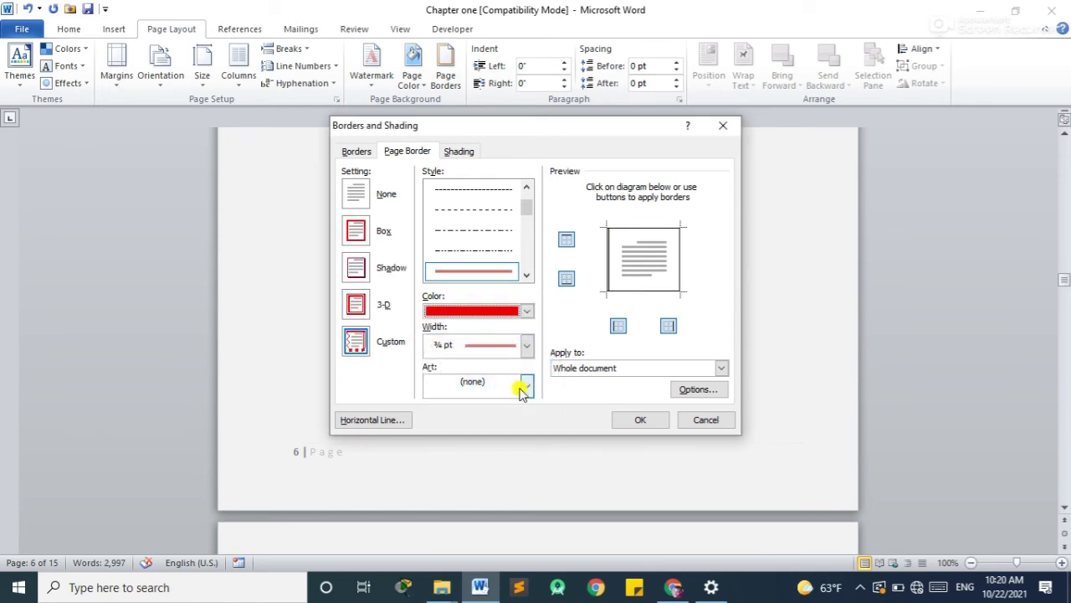
click(525, 386)
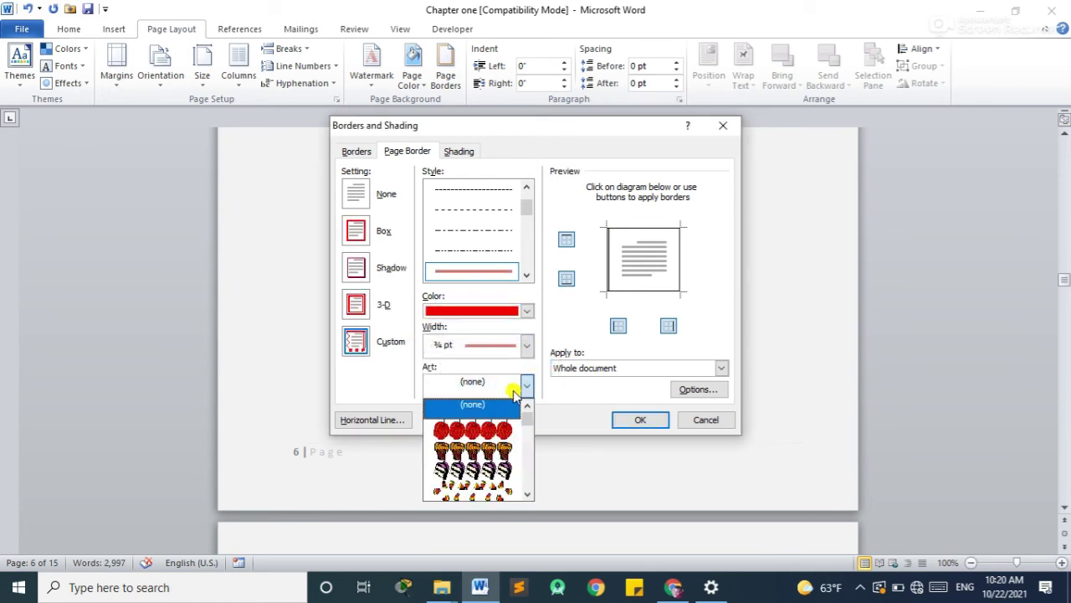
click(527, 383)
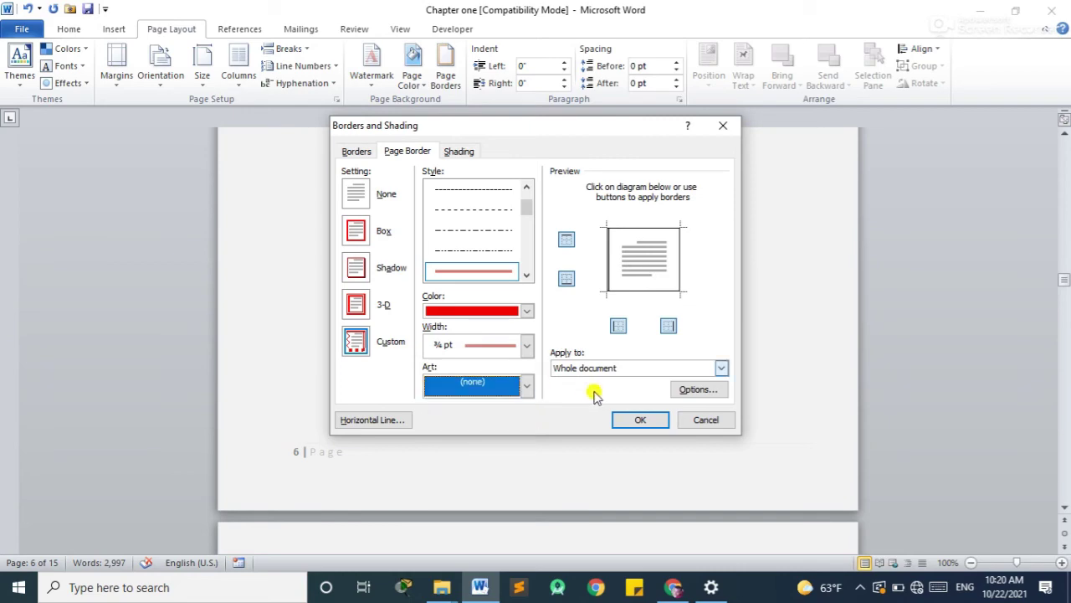
click(626, 419)
scroll(407, 351, down, 10)
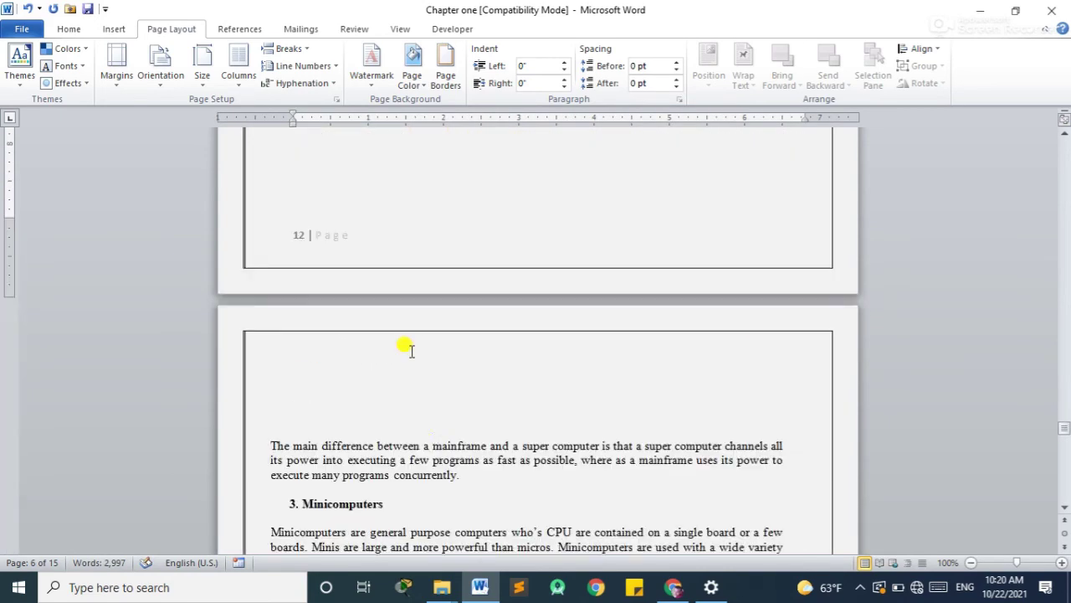
scroll(351, 368, down, 5)
scroll(318, 379, down, 5)
scroll(318, 379, down, 3)
scroll(318, 379, down, 5)
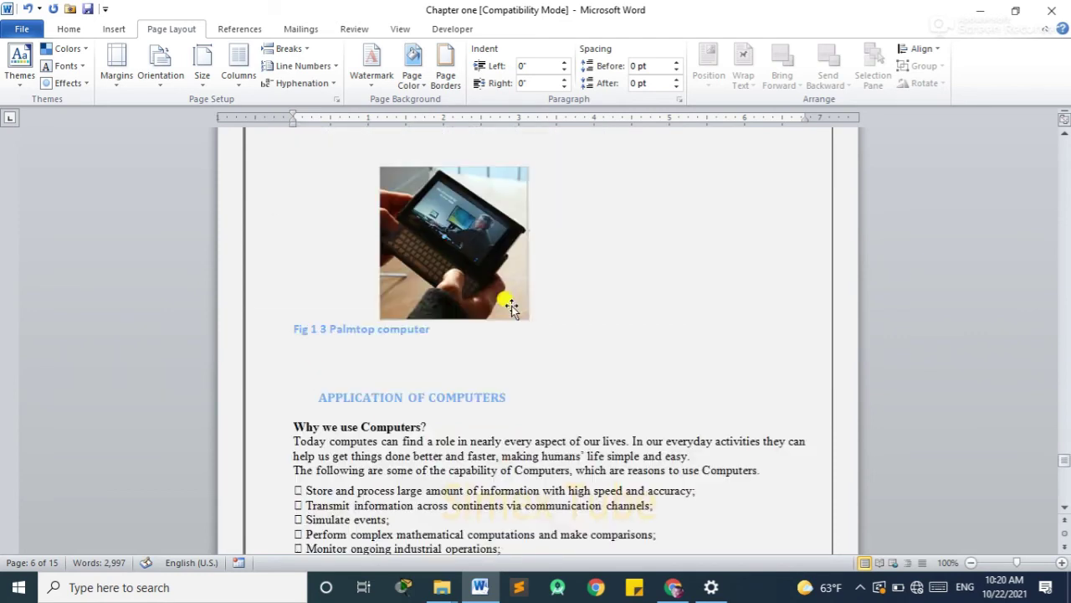
scroll(306, 305, down, 5)
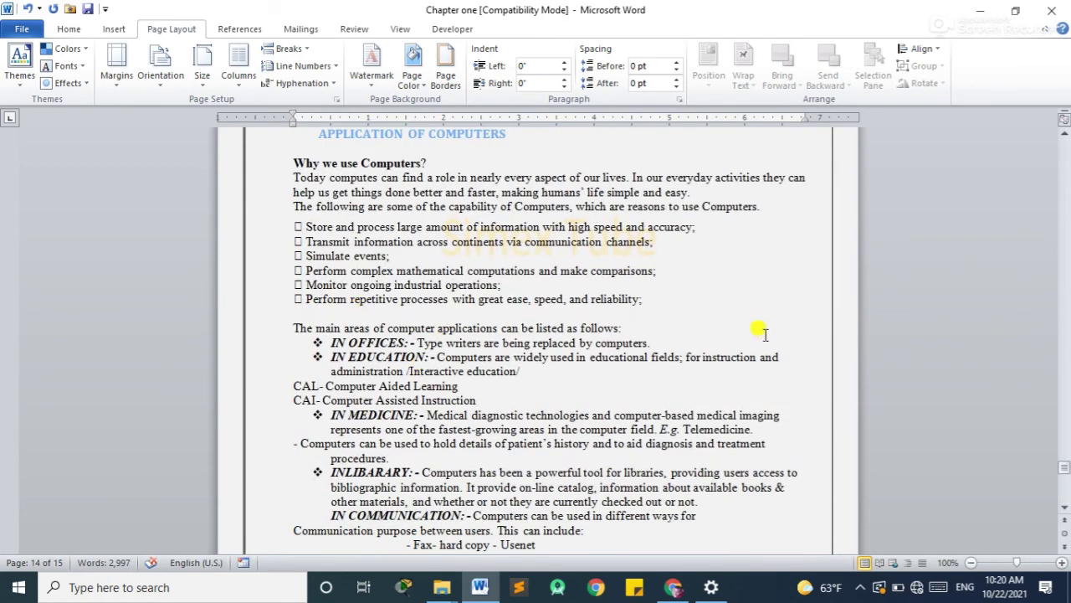
Step: Replace the line border with the red hearts art border on every page
click(412, 79)
click(450, 83)
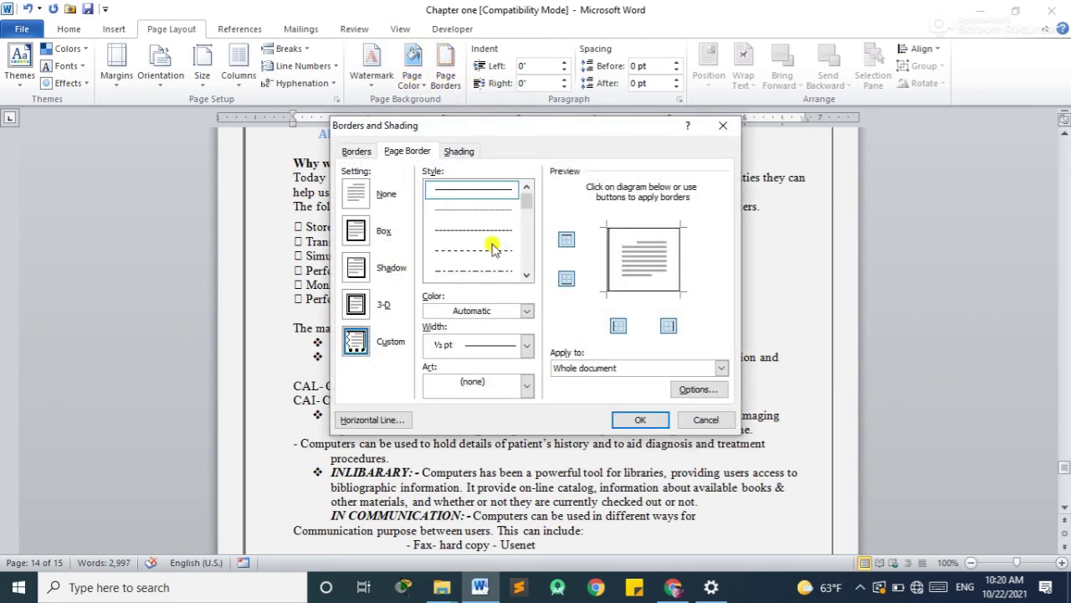
click(525, 385)
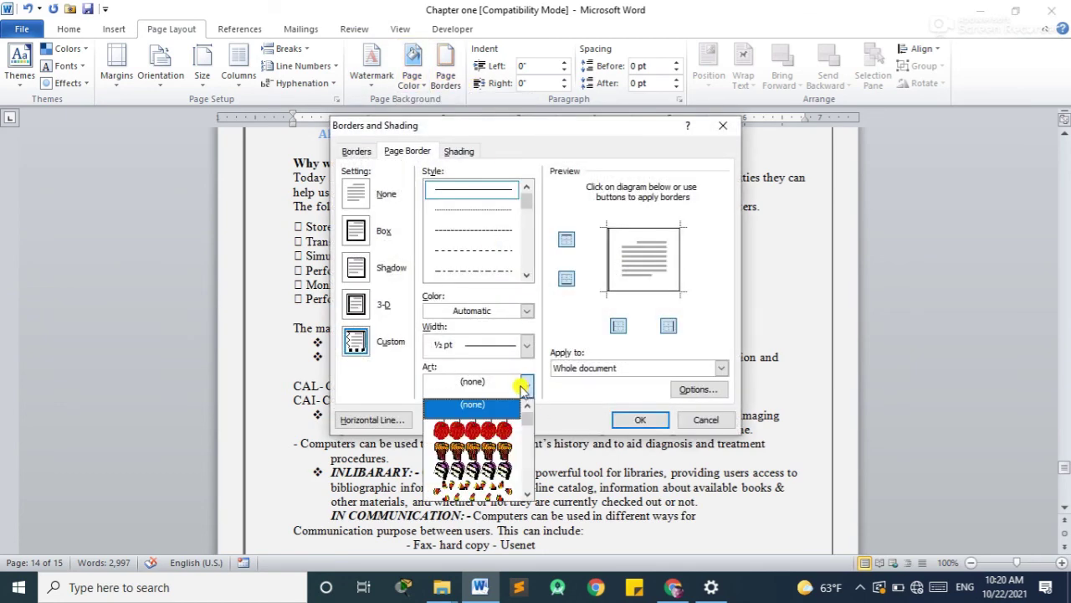
mouse_move(527, 416)
mouse_down()
mouse_move(524, 467)
mouse_move(521, 416)
mouse_up()
click(502, 410)
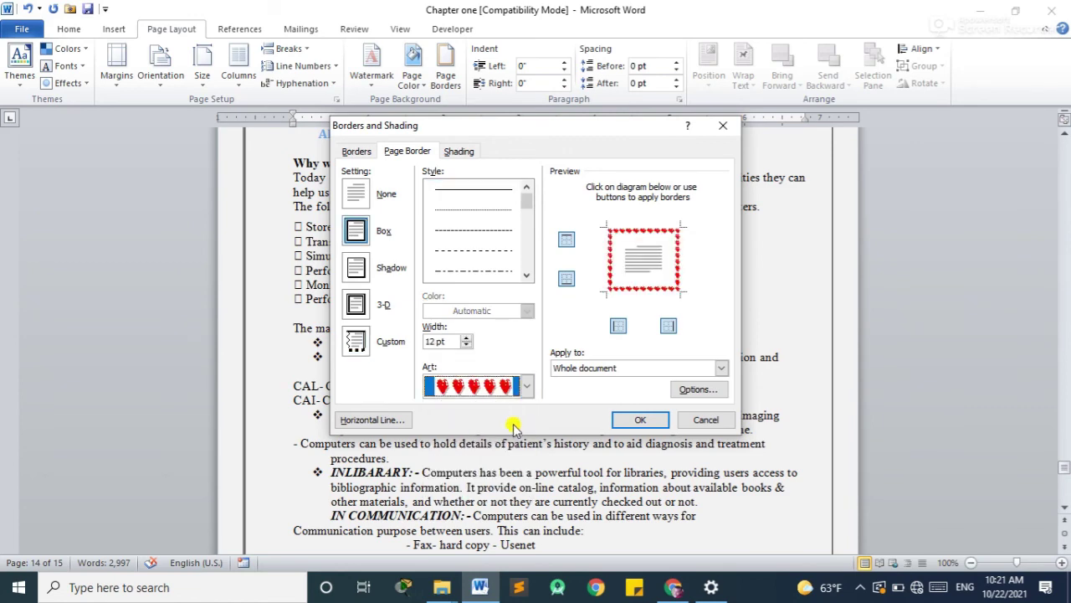
click(494, 387)
click(490, 386)
click(617, 418)
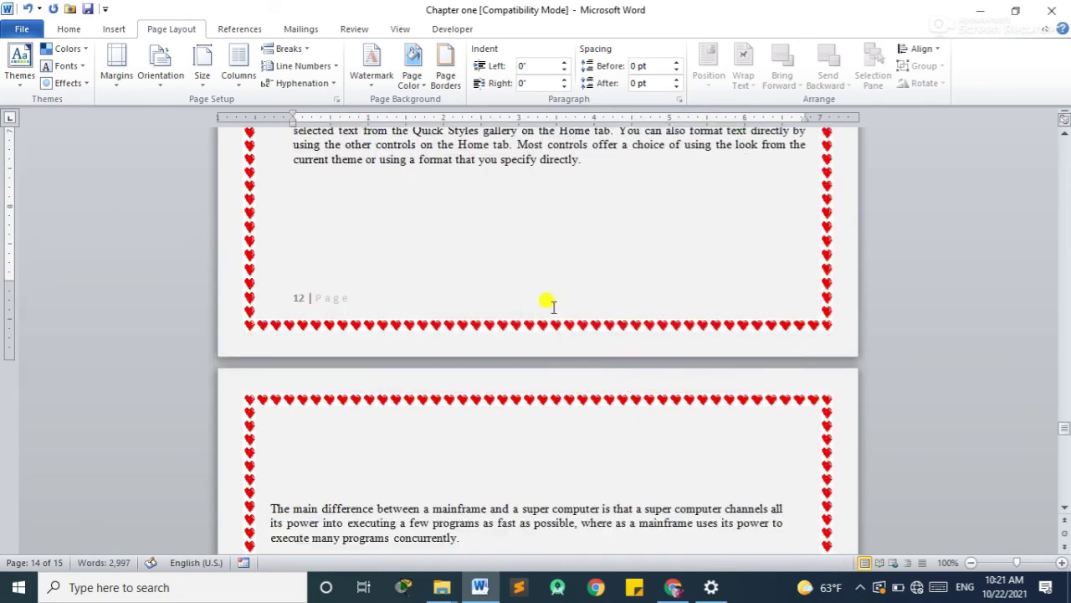
Step: Scroll through the pages to check the red hearts border
scroll(460, 266, down, 10)
scroll(461, 266, down, 3)
scroll(506, 368, up, 10)
scroll(503, 363, up, 10)
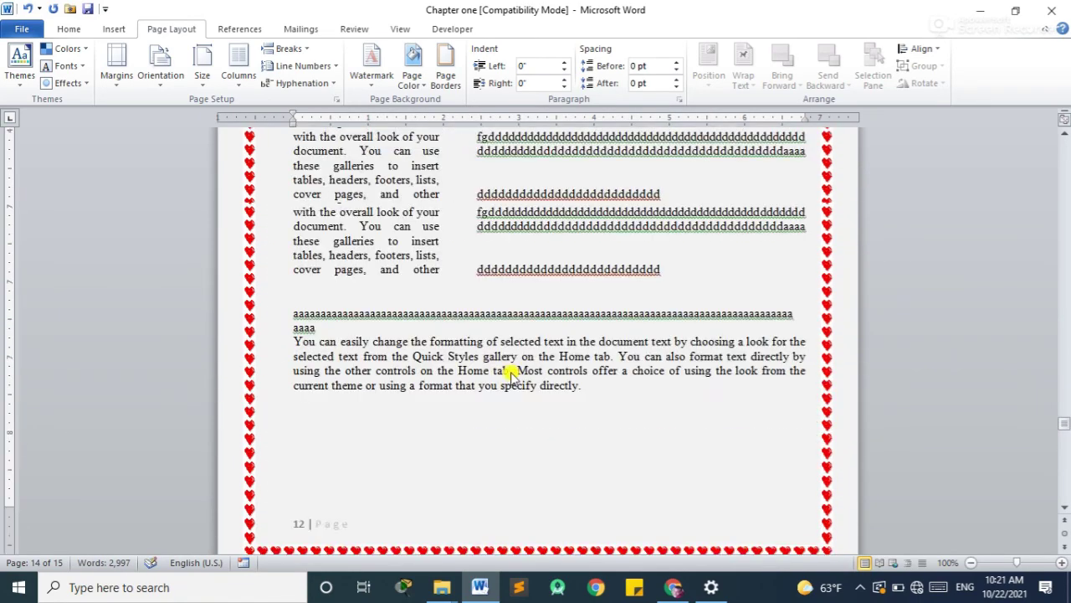
scroll(512, 376, up, 10)
scroll(512, 377, up, 10)
scroll(502, 366, up, 10)
scroll(507, 335, up, 5)
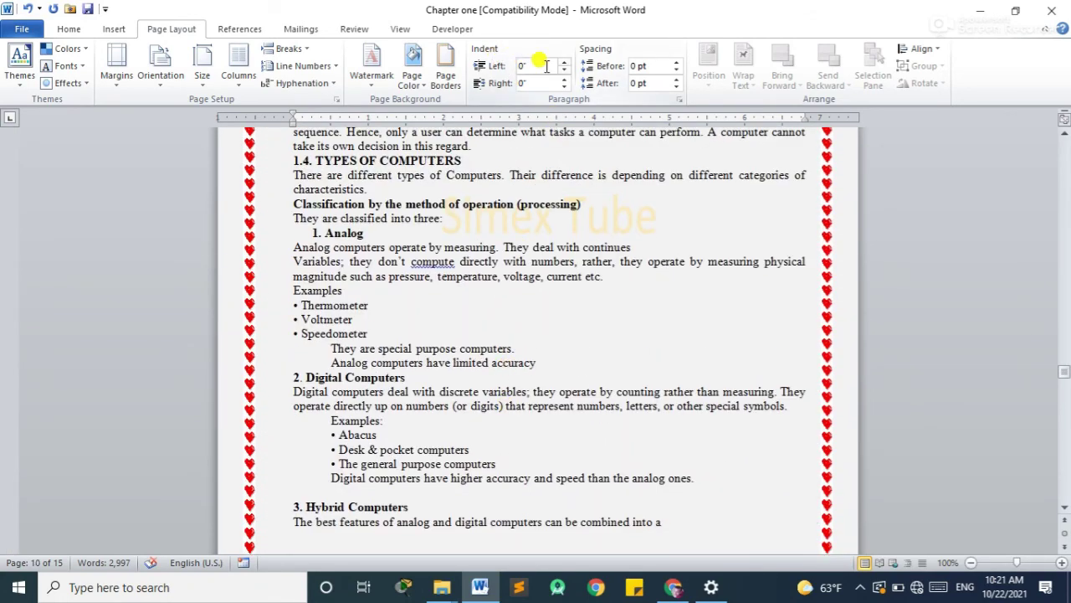
scroll(209, 251, down, 5)
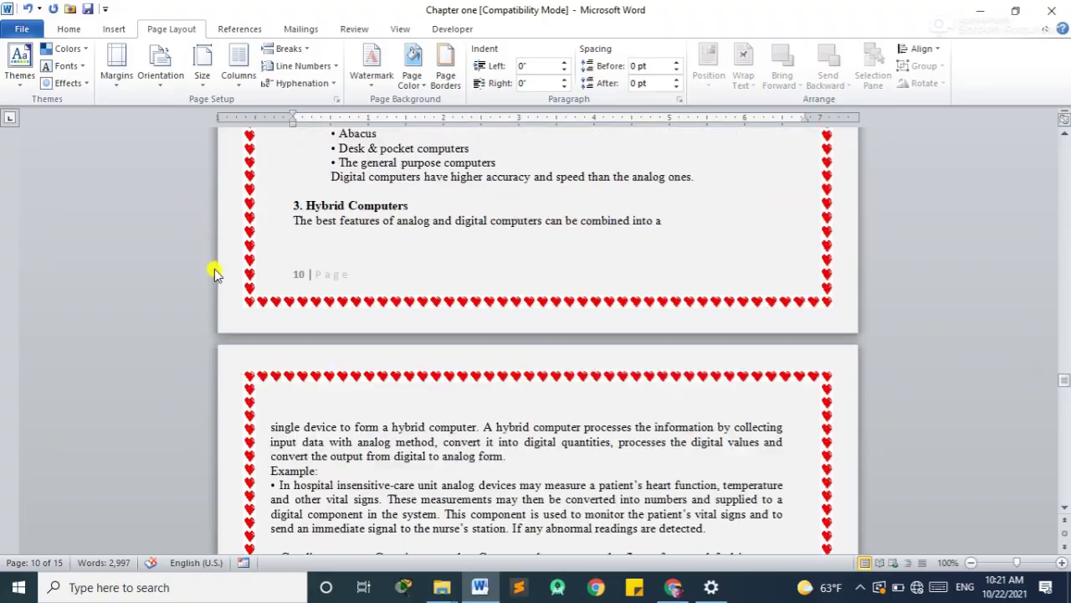